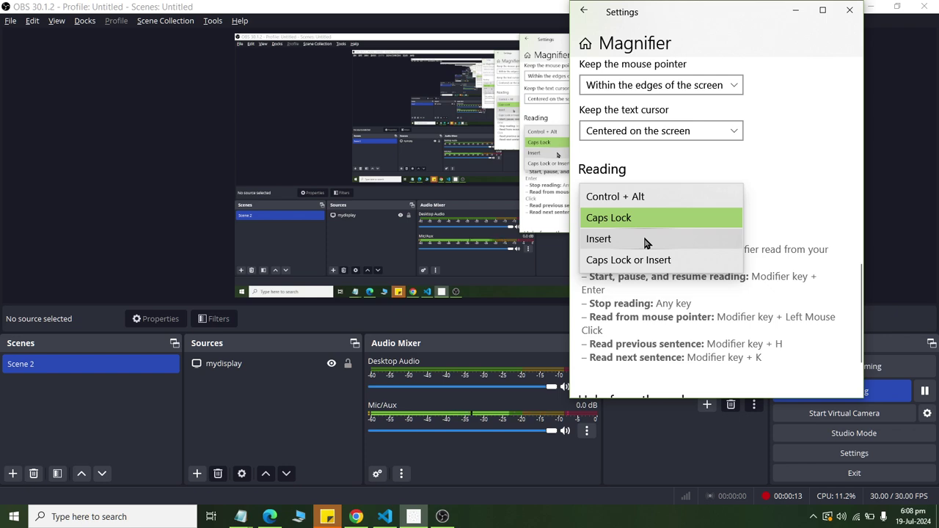
Set Magnifier's reading modifier key to Insert and review the reading commands listed for it
left_click(798, 166)
left_click(737, 213)
left_click(690, 240)
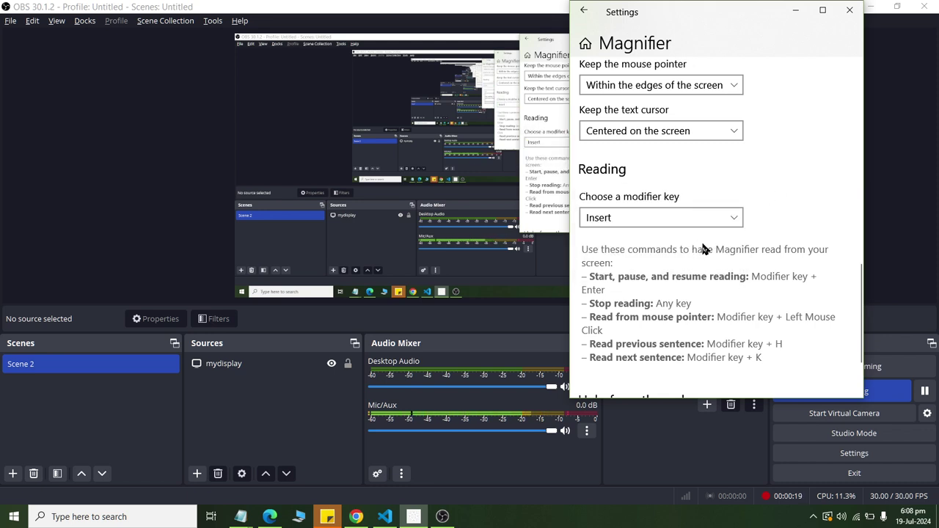
scroll(702, 244, "down", 2)
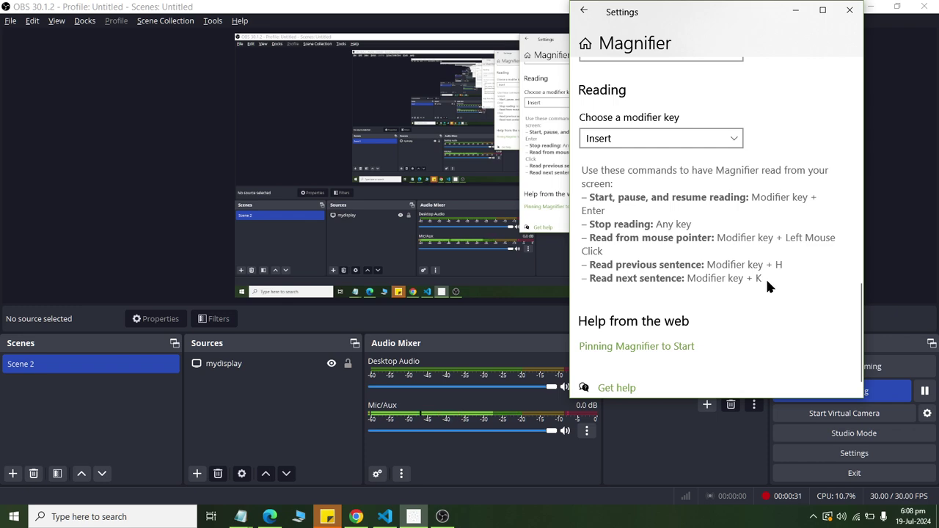
scroll(765, 277, "down", 1)
scroll(734, 286, "up", 2)
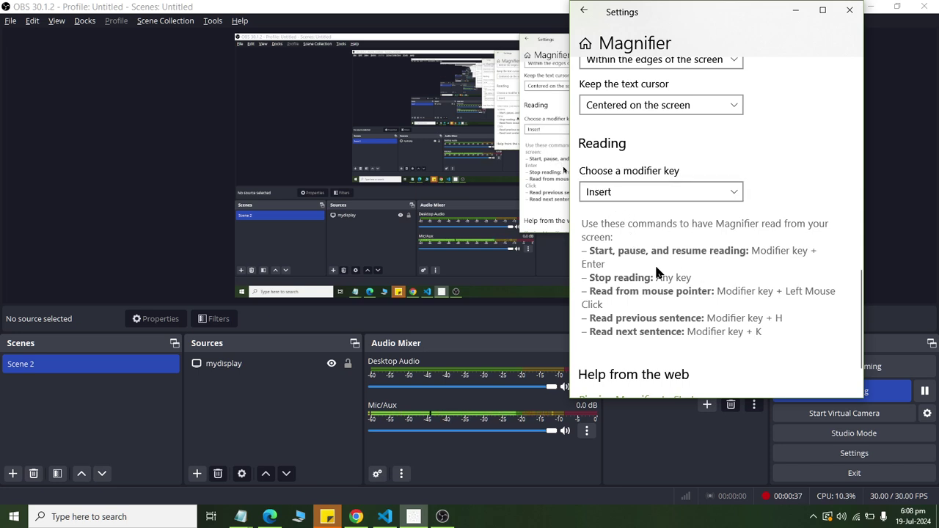
Open the Color filters settings, clear OBS from behind them and turn on color filters
left_click(583, 10)
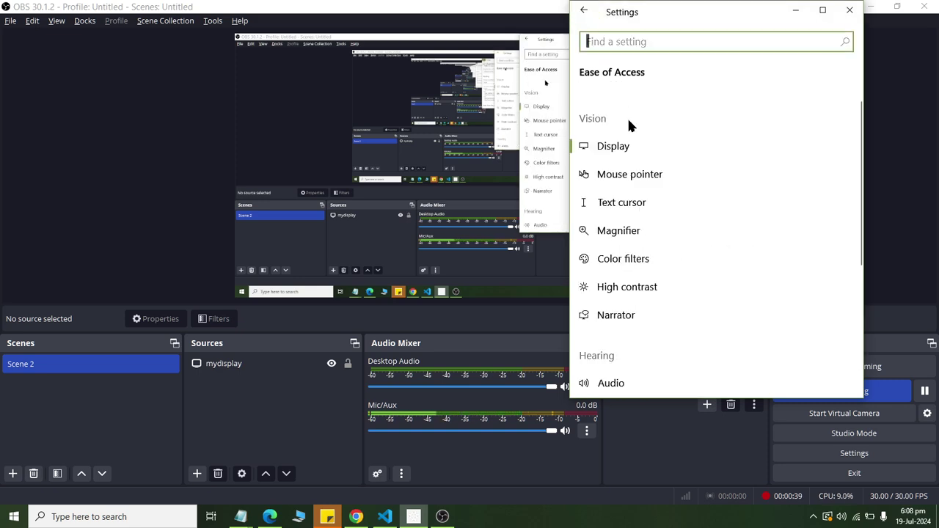
left_click(673, 267)
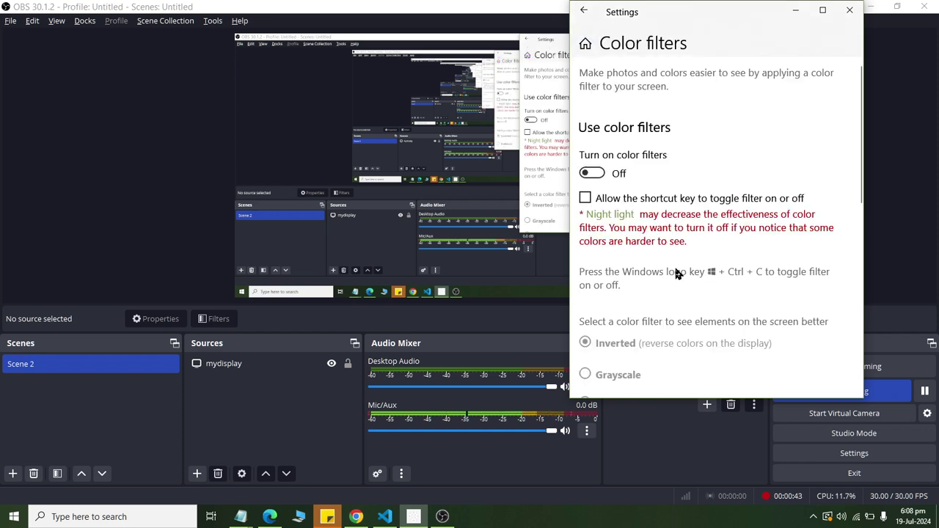
left_click(874, 6)
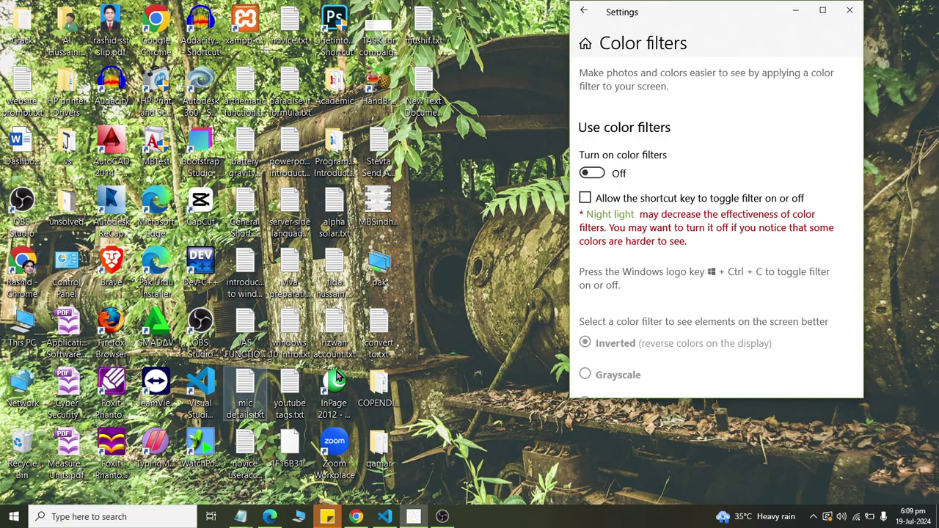
left_click(593, 174)
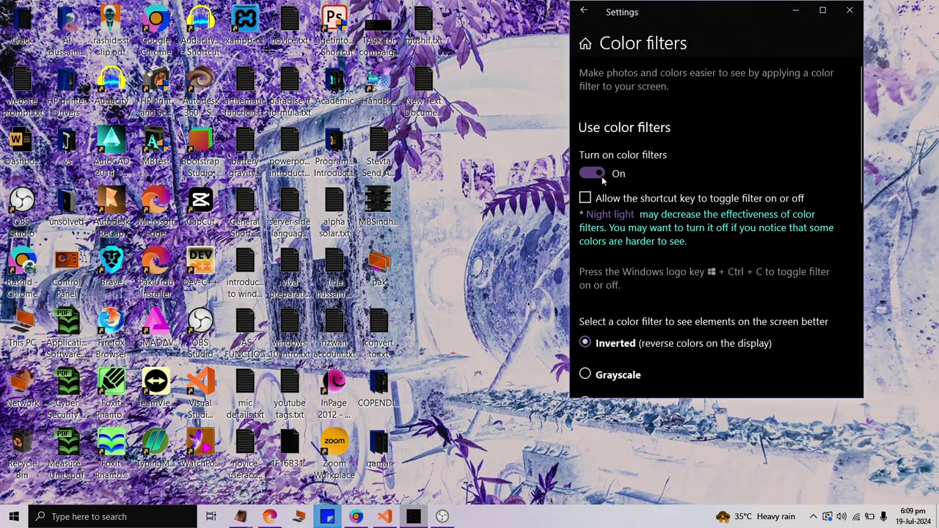
Preview the Grayscale, Grayscale inverted, both Red-green, Blue-yellow and Inverted color filters one after another
left_click(585, 375)
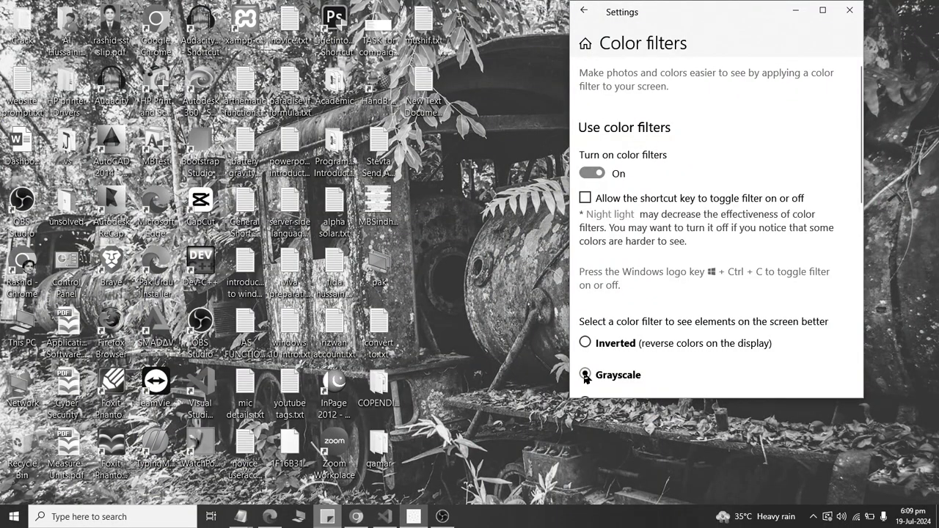
scroll(590, 325, "down", 2)
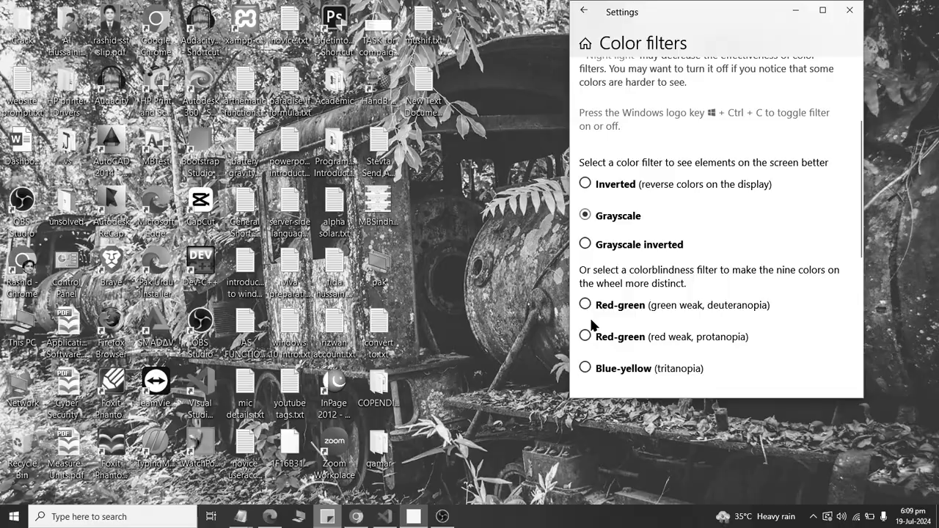
left_click(590, 251)
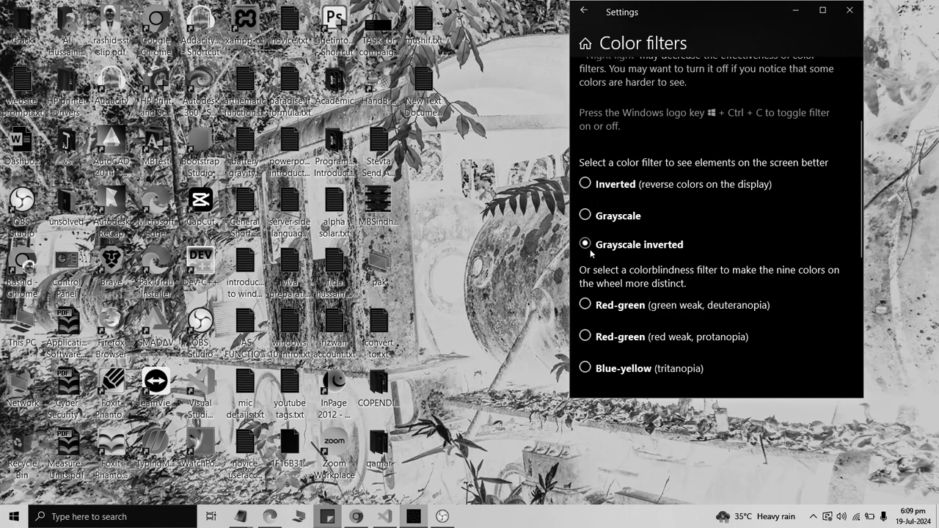
left_click(585, 304)
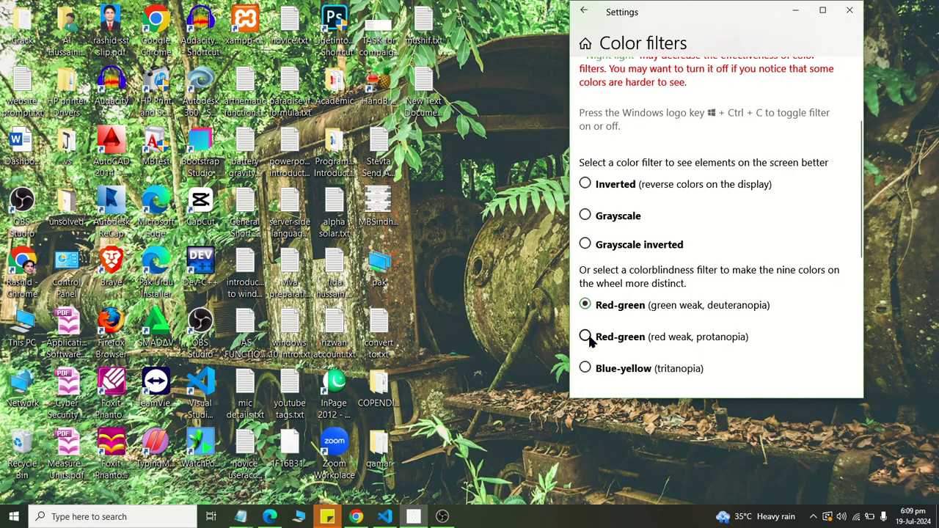
left_click(587, 337)
left_click(587, 369)
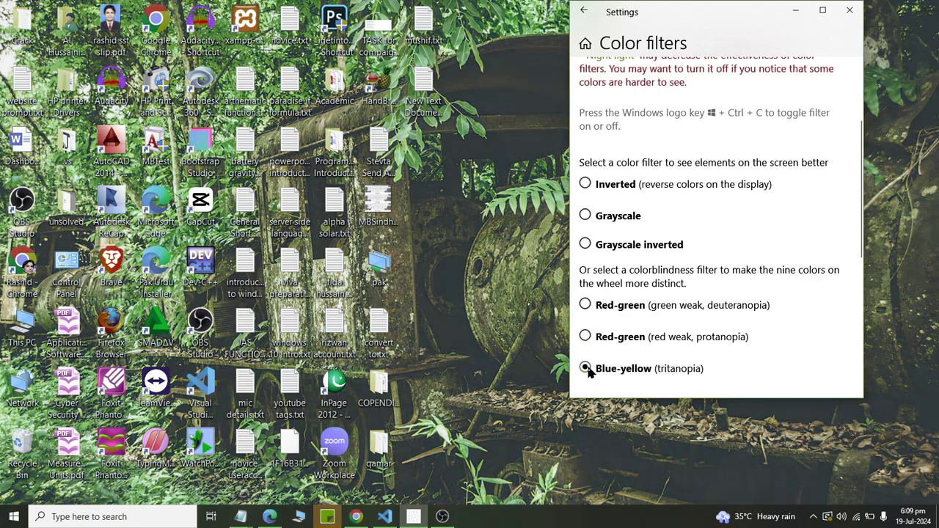
scroll(591, 373, "down", 1)
scroll(589, 369, "up", 1)
left_click(589, 187)
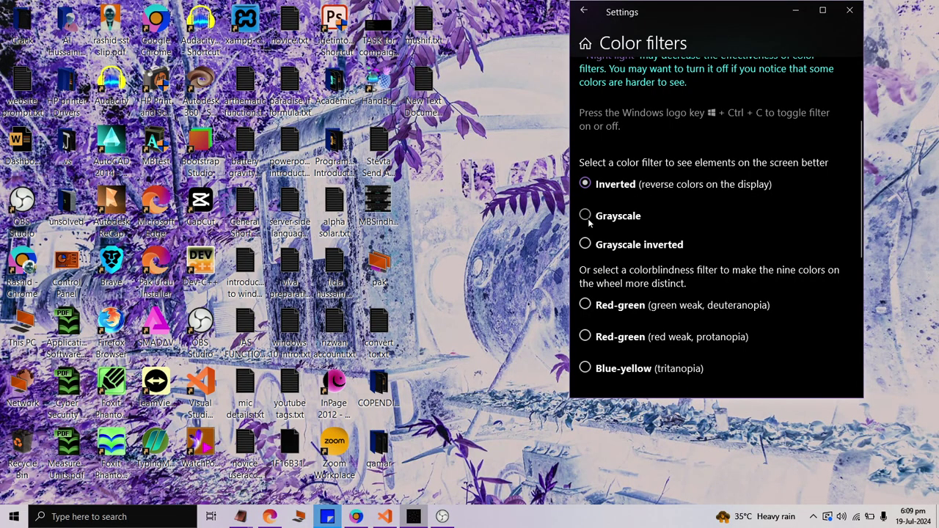
Select the Grayscale color filter and turn color filters off
left_click(587, 216)
scroll(598, 225, "up", 2)
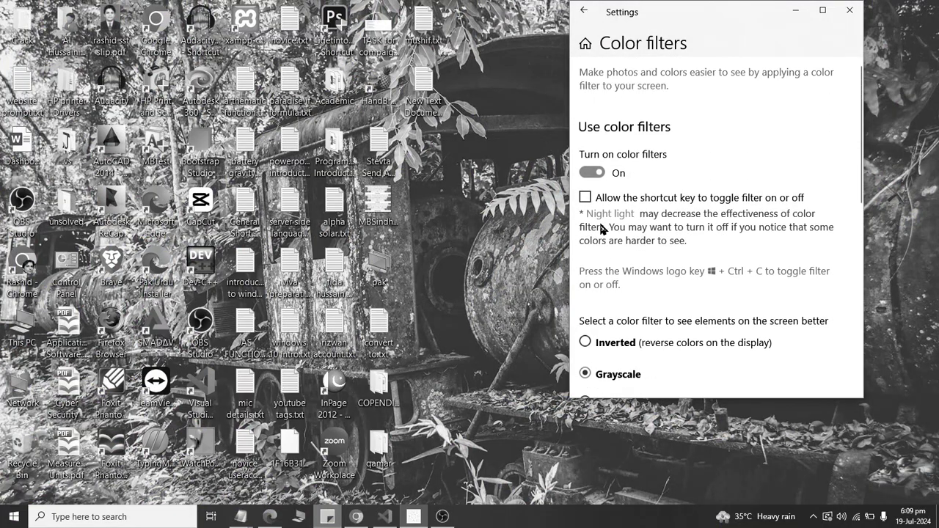
left_click(598, 177)
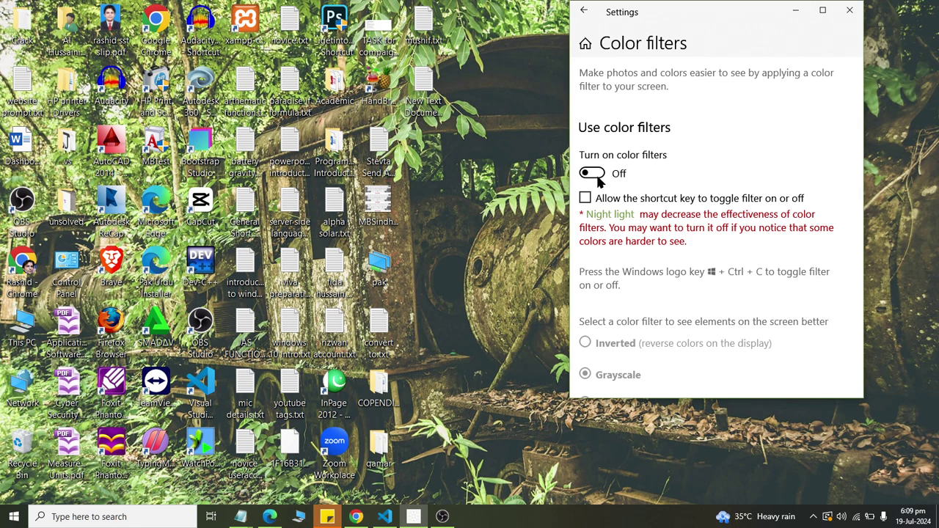
Turn on high contrast in the Ease of Access settings with the High Contrast White theme
left_click(584, 11)
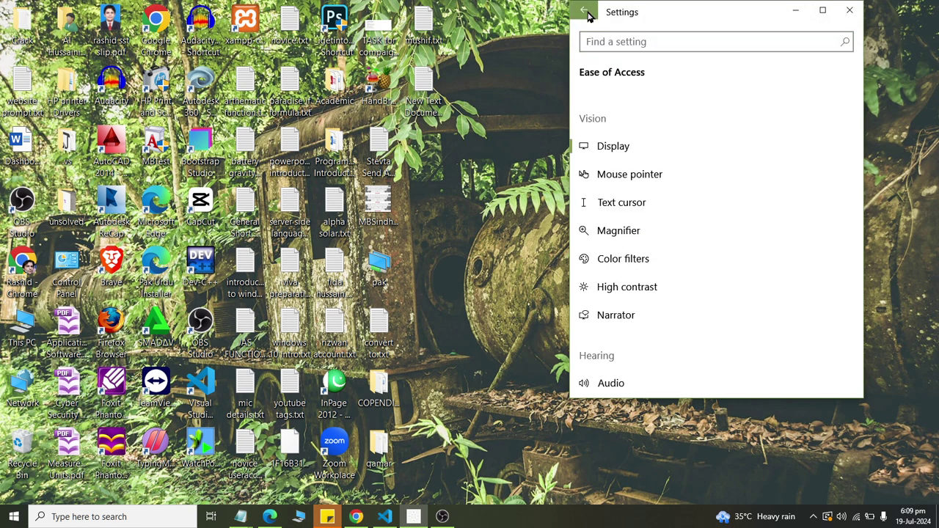
left_click(628, 287)
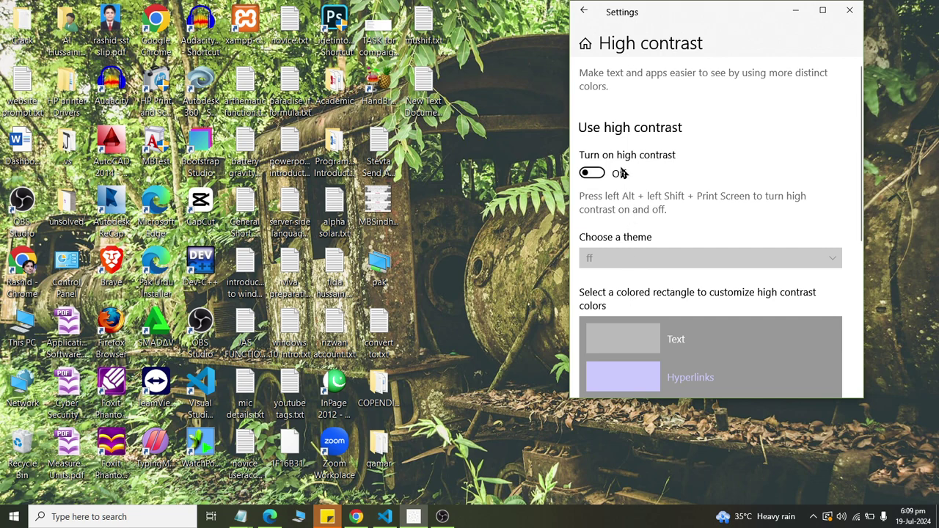
scroll(675, 232, "down", 3)
scroll(676, 232, "up", 5)
left_click(595, 176)
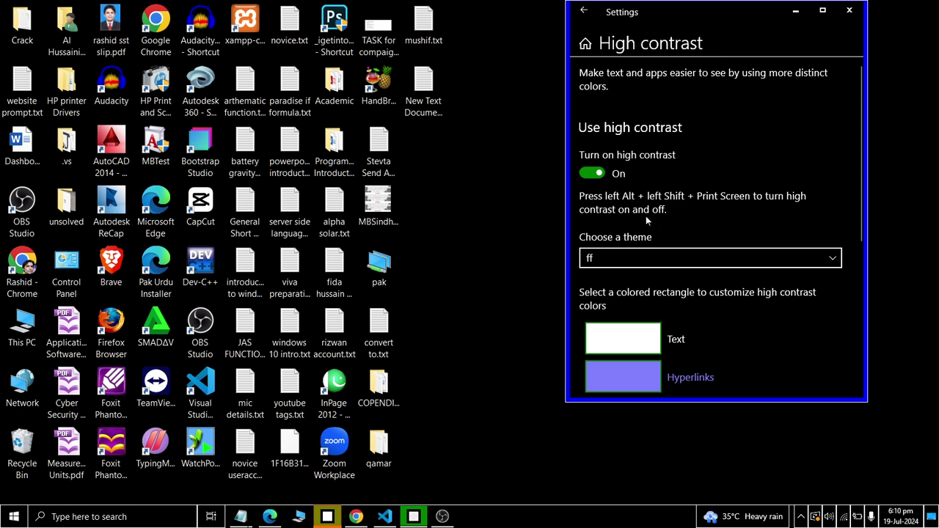
left_click(669, 262)
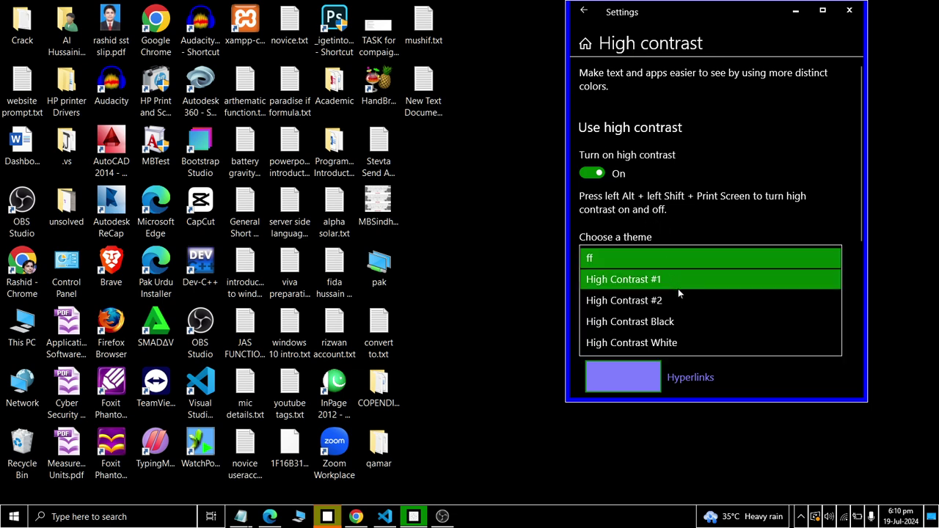
left_click(678, 343)
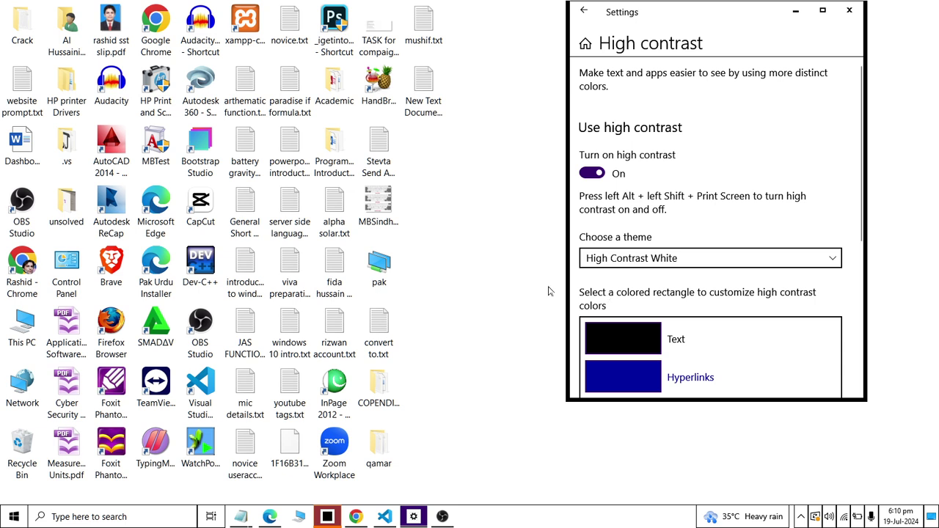
Change the high contrast theme to High Contrast #1 and turn high contrast off
left_click(633, 259)
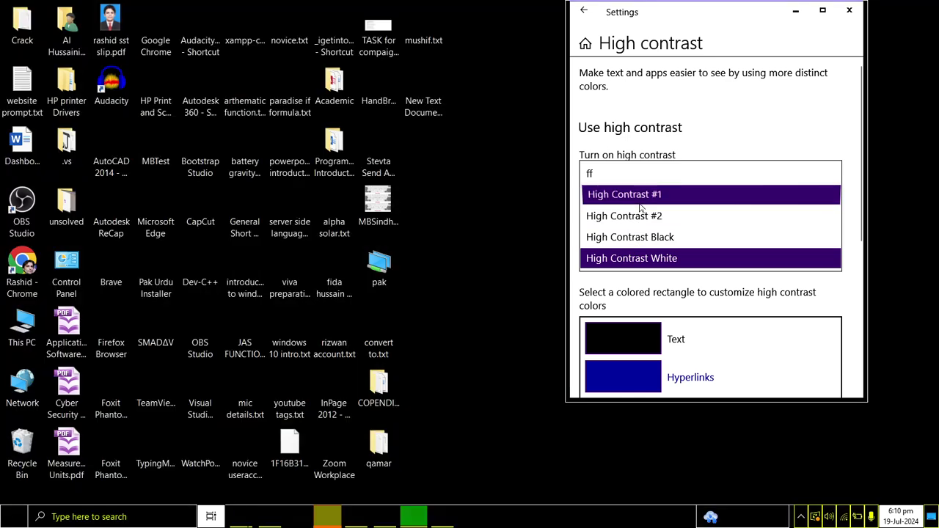
left_click(640, 208)
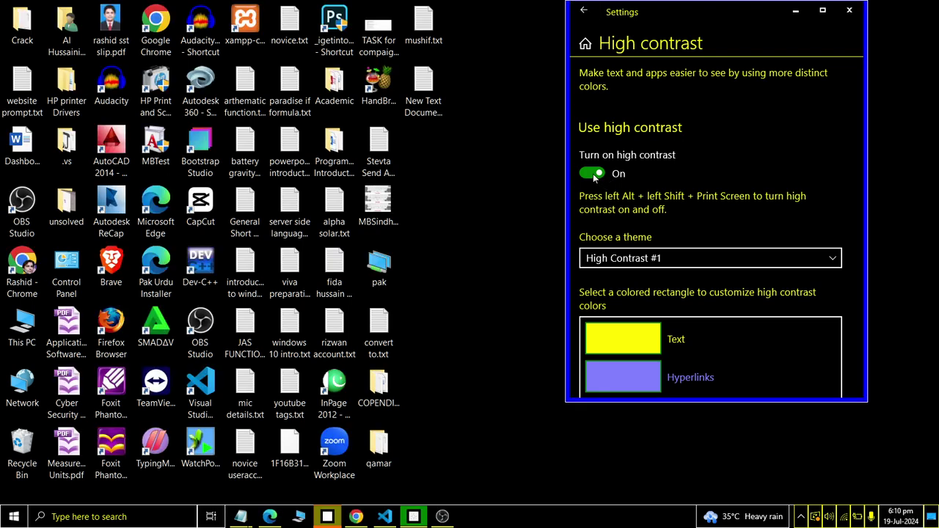
left_click(595, 176)
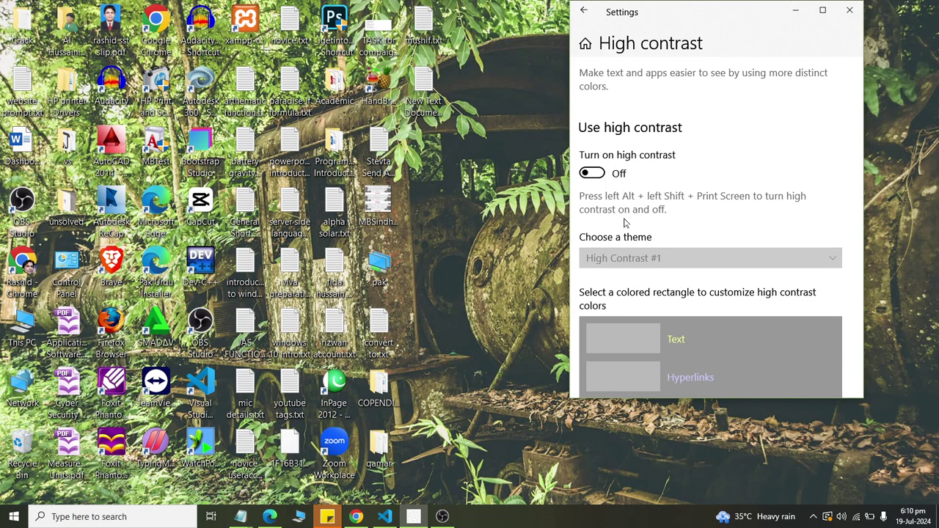
scroll(643, 206, "down", 5)
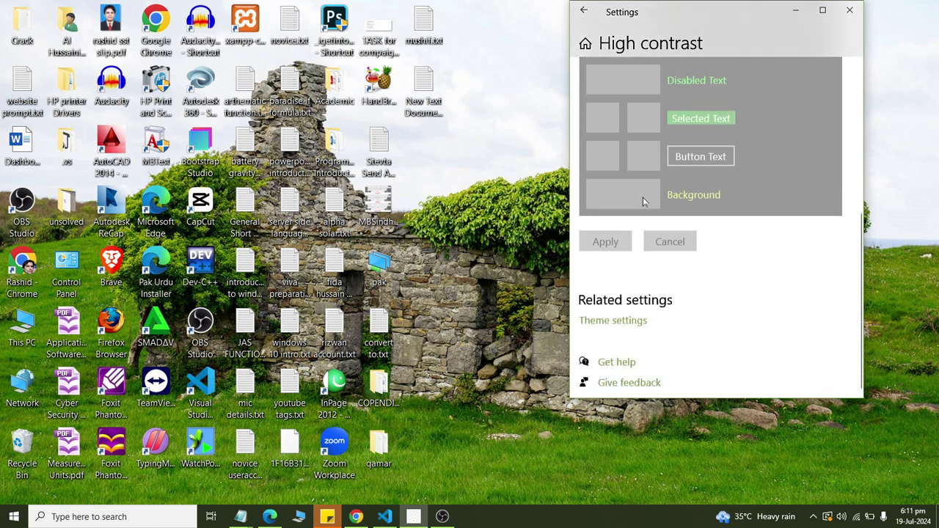
scroll(624, 249, "up", 5)
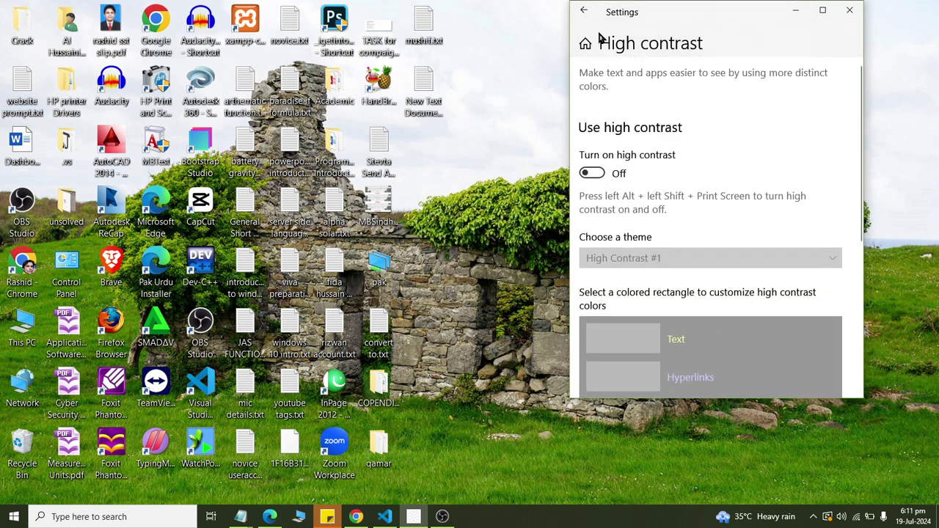
Turn on Narrator in the Ease of Access settings and minimize the Narrator Home window
left_click(584, 10)
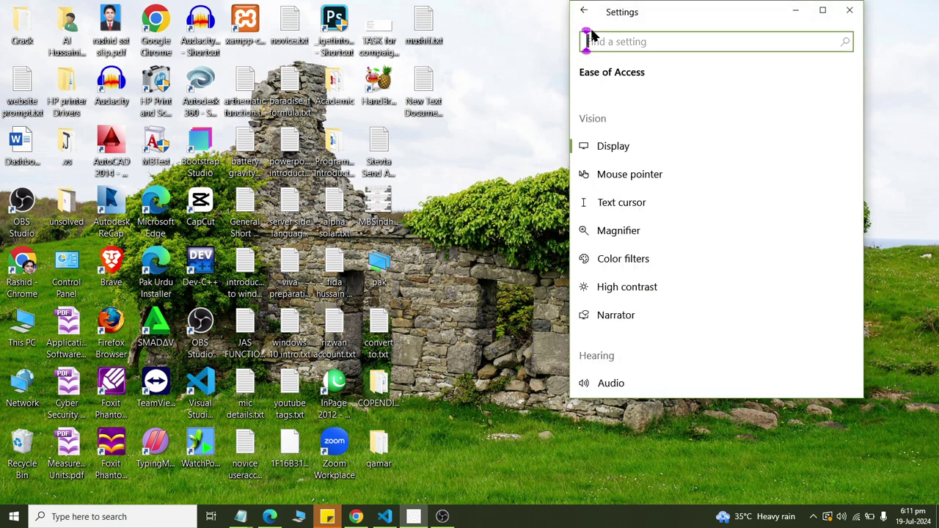
left_click(644, 320)
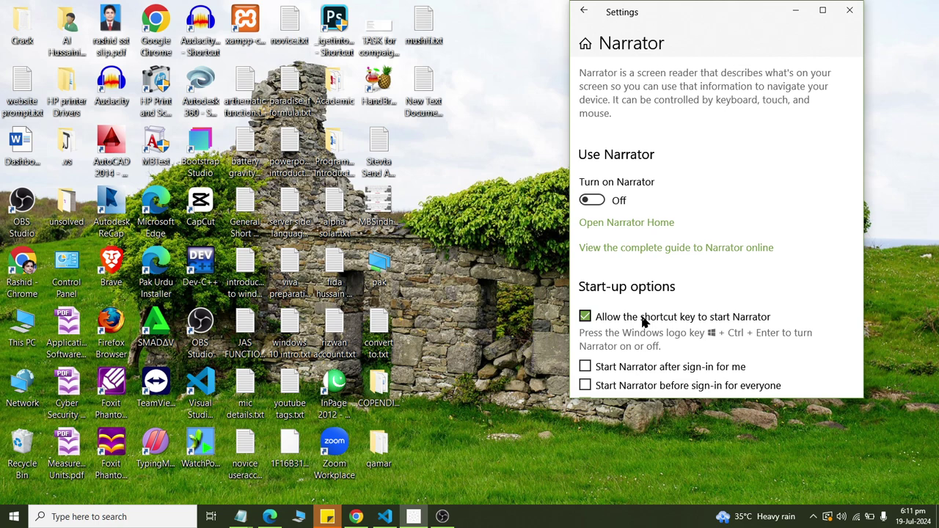
left_click(601, 207)
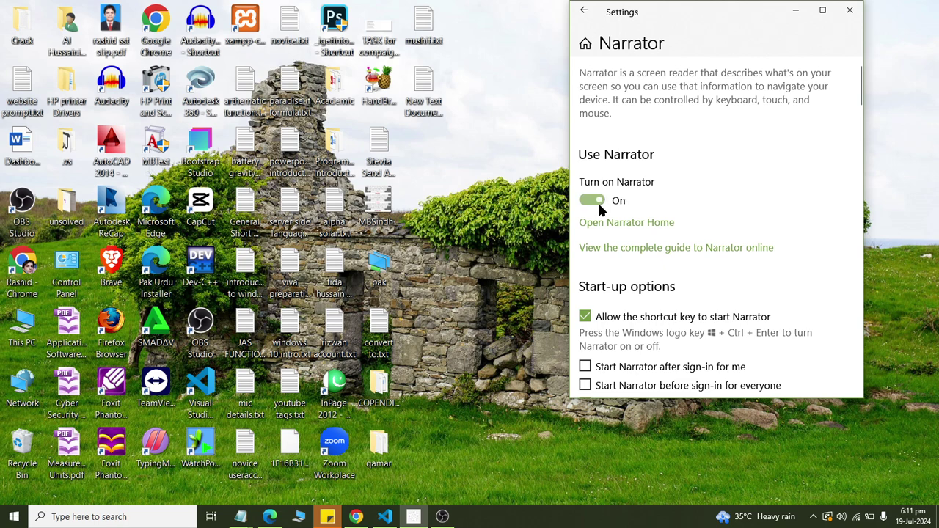
left_click(594, 324)
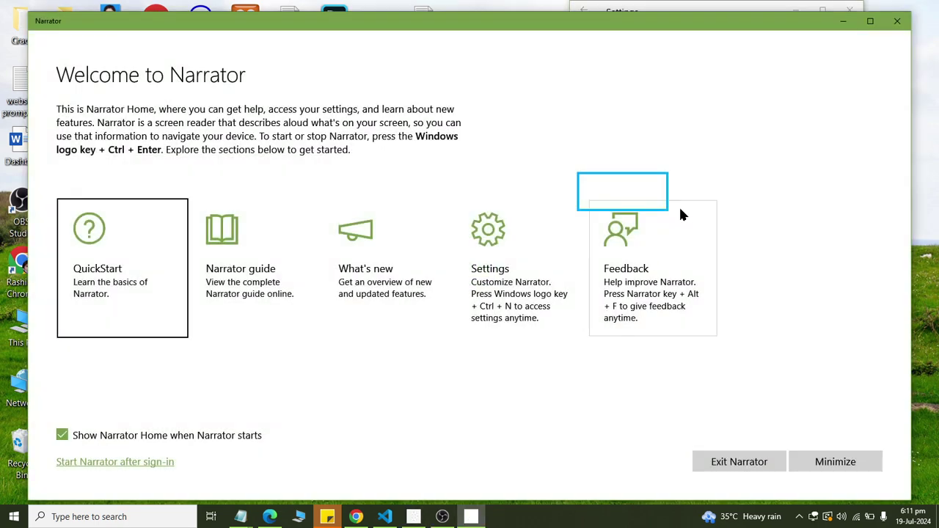
left_click(826, 470)
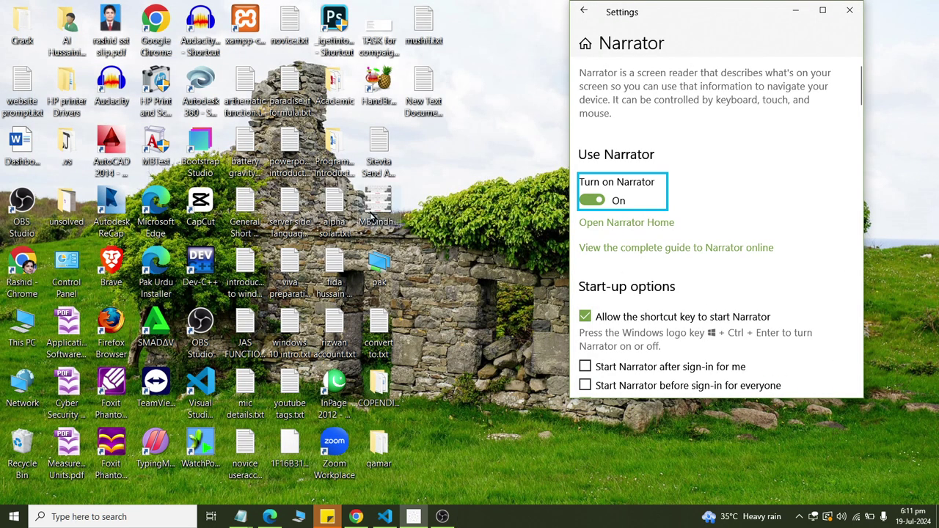
Switch to the open Notepad document and highlight its "Programming Language" heading to try out Narrator's reading
left_click(244, 132)
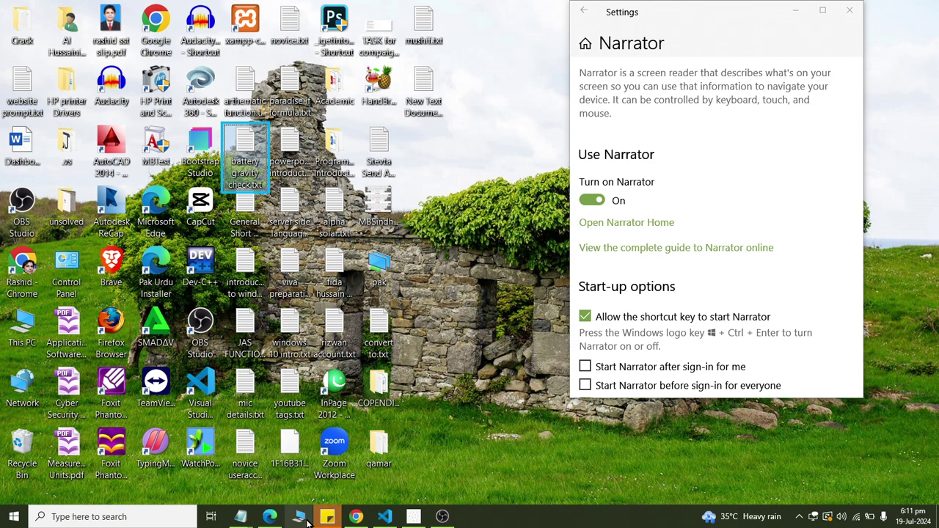
left_click(240, 516)
left_click(351, 461)
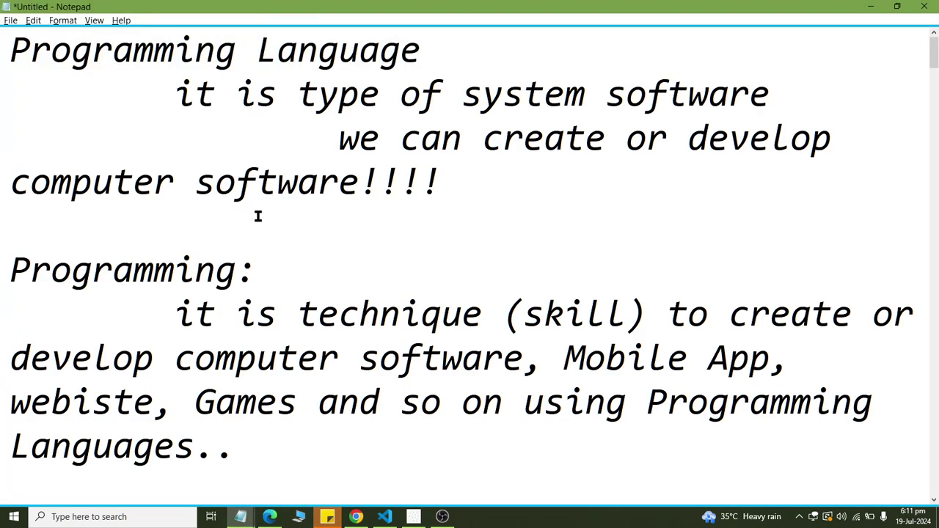
left_click_drag(6, 57, 452, 57)
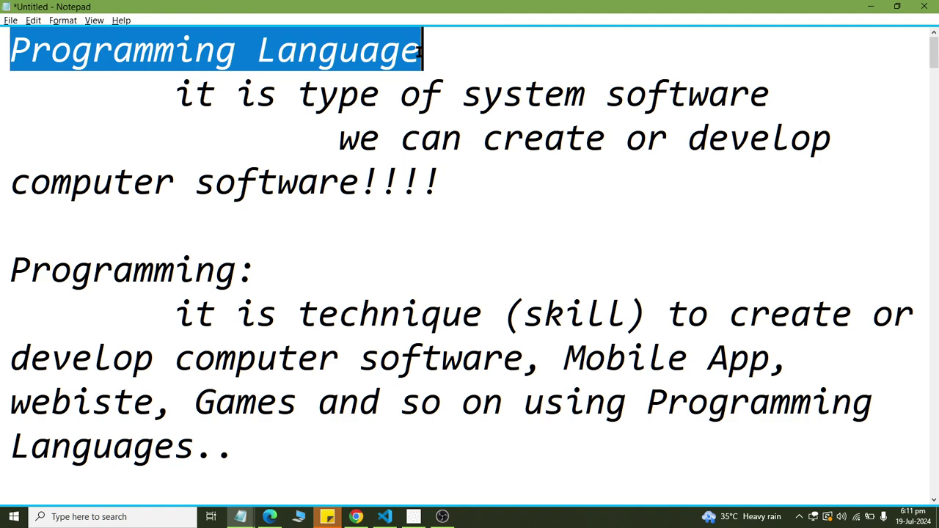
left_click(494, 51)
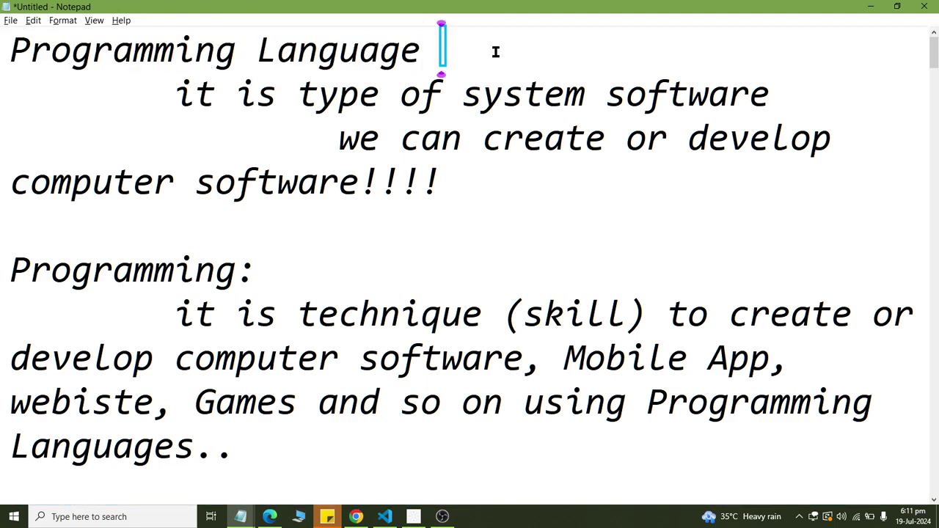
left_click_drag(10, 50, 407, 50)
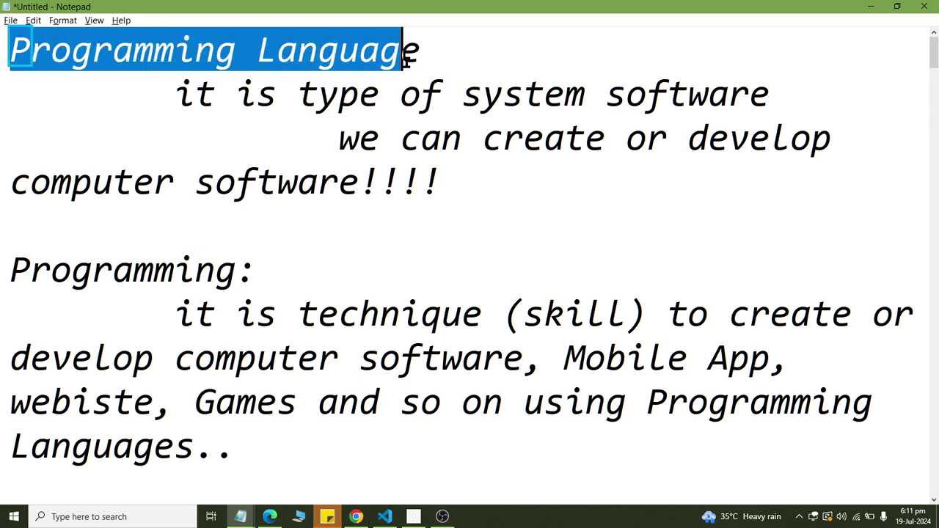
Highlight the line "it is type of system software" in the Notepad document for Narrator and minimize the document
left_click_drag(195, 94, 794, 91)
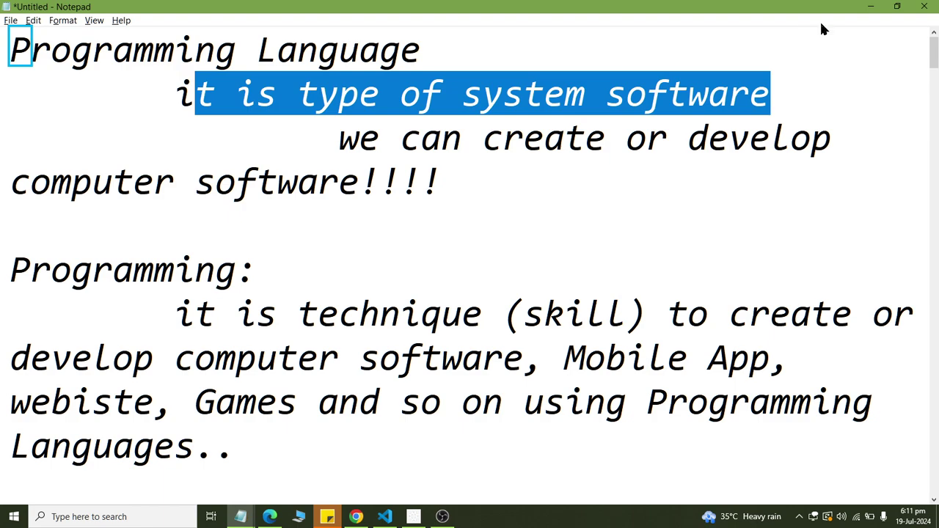
left_click(871, 7)
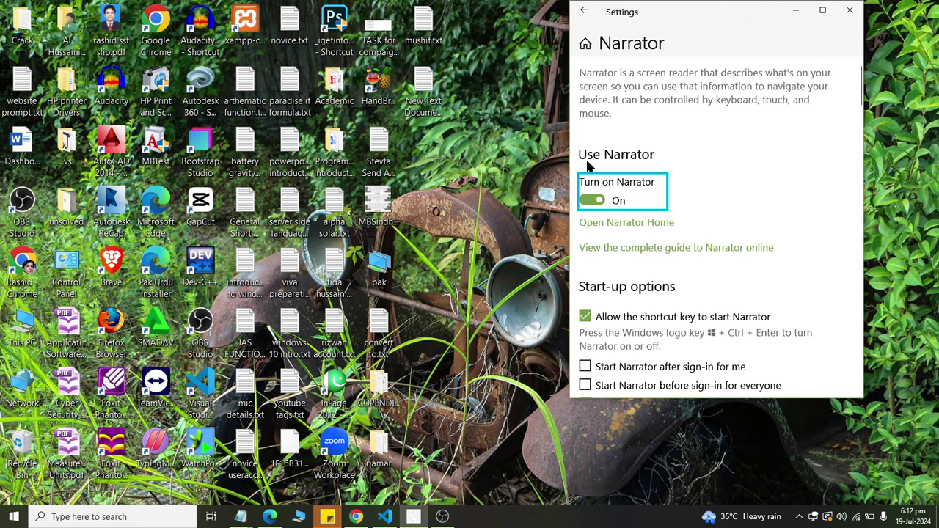
Review Narrator's start-up options and its available voices, keeping Microsoft David - English (United States) selected
scroll(590, 154, "down", 3)
scroll(648, 239, "down", 3)
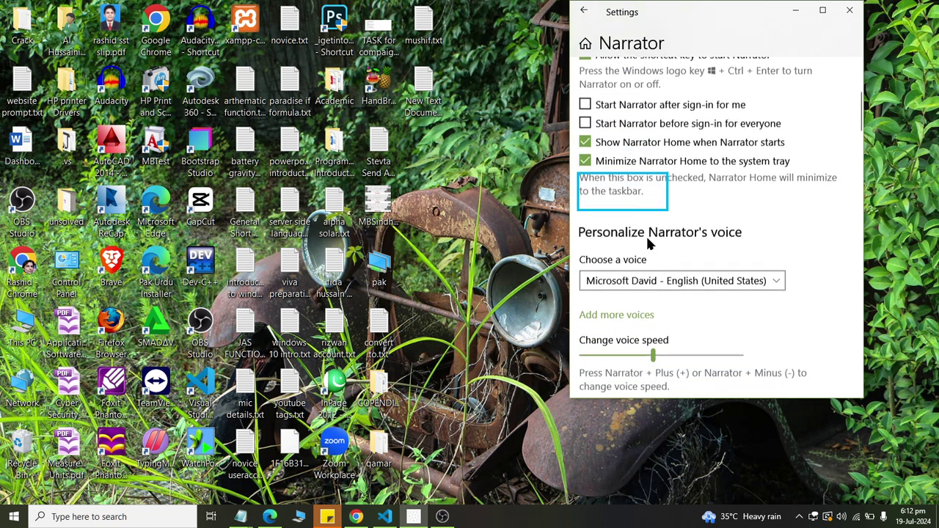
scroll(624, 162, "up", 2)
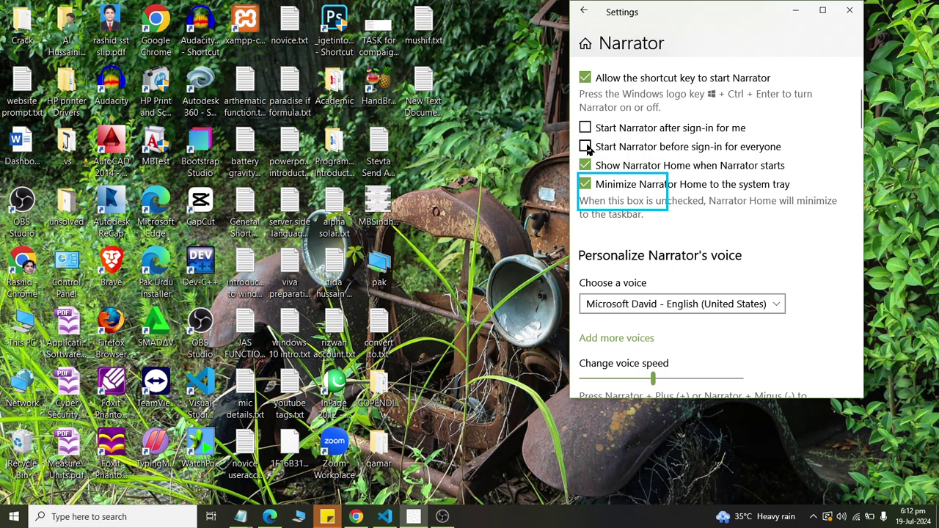
scroll(729, 279, "up", 3)
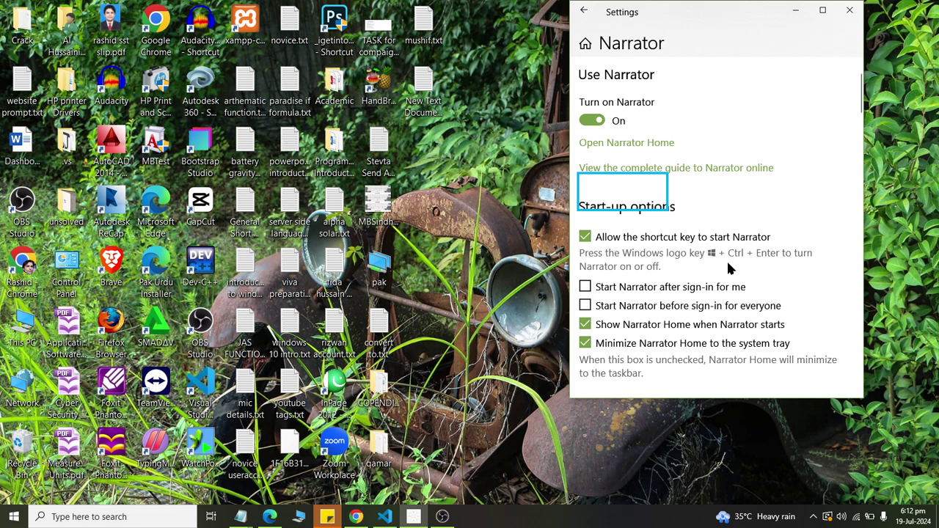
scroll(723, 251, "down", 1)
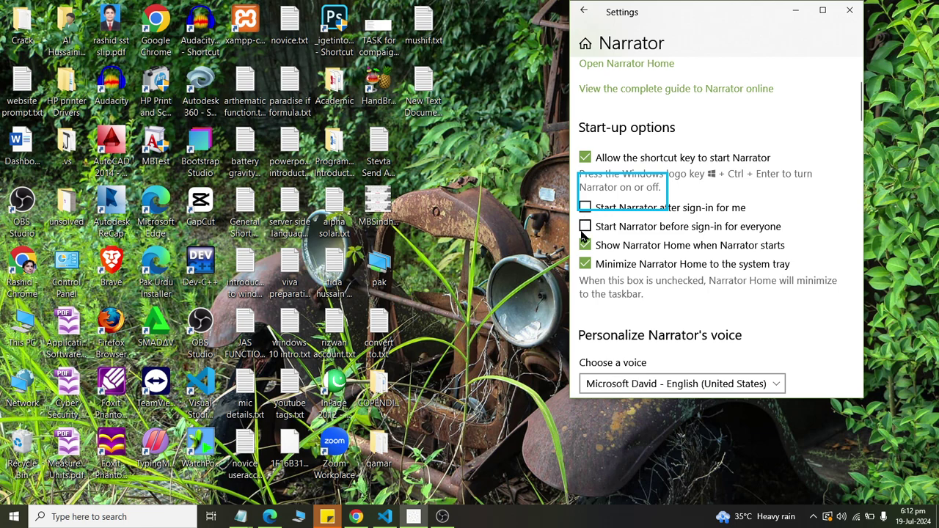
scroll(617, 279, "down", 2)
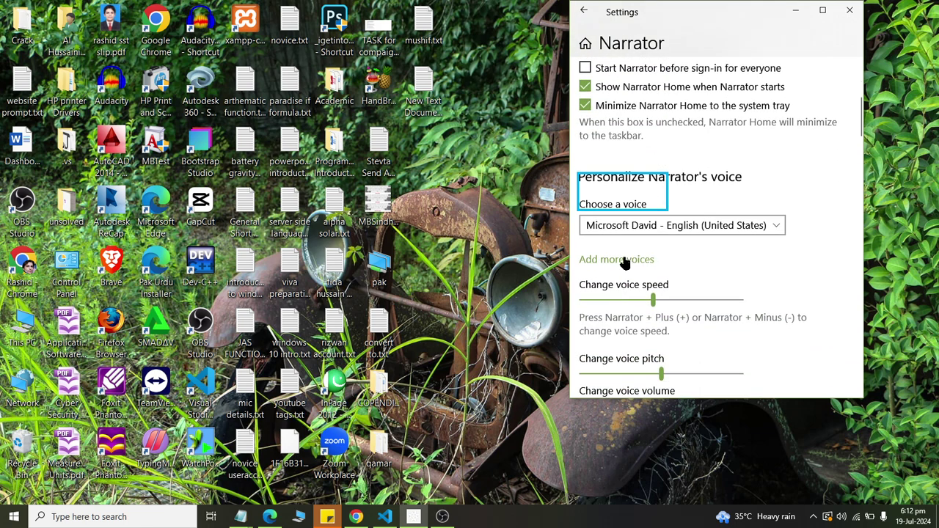
left_click(780, 227)
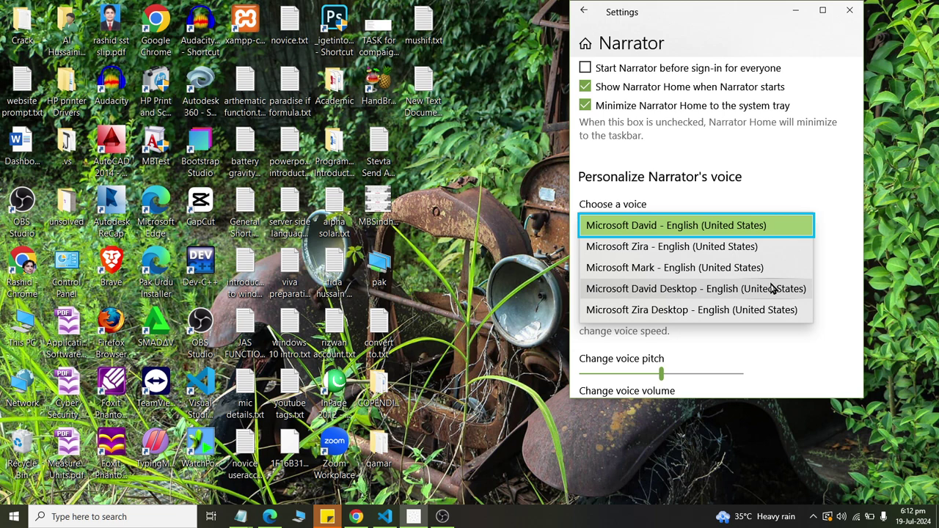
left_click(768, 220)
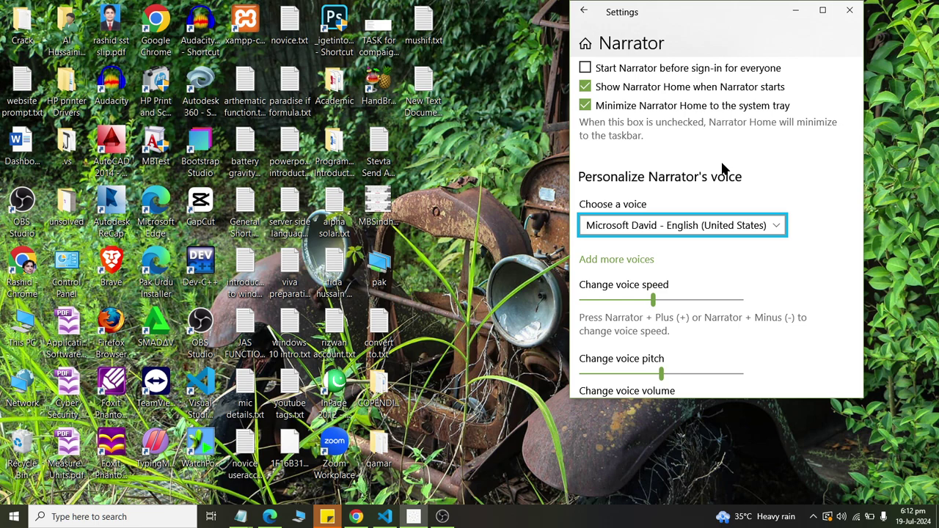
Set Narrator's voice speed to 11 and raise its voice pitch
key("Tab")
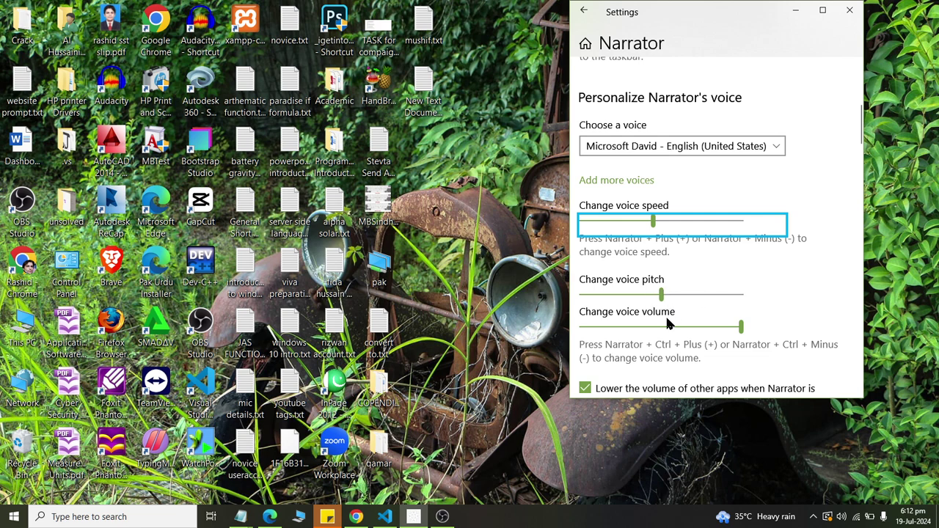
key("Tab")
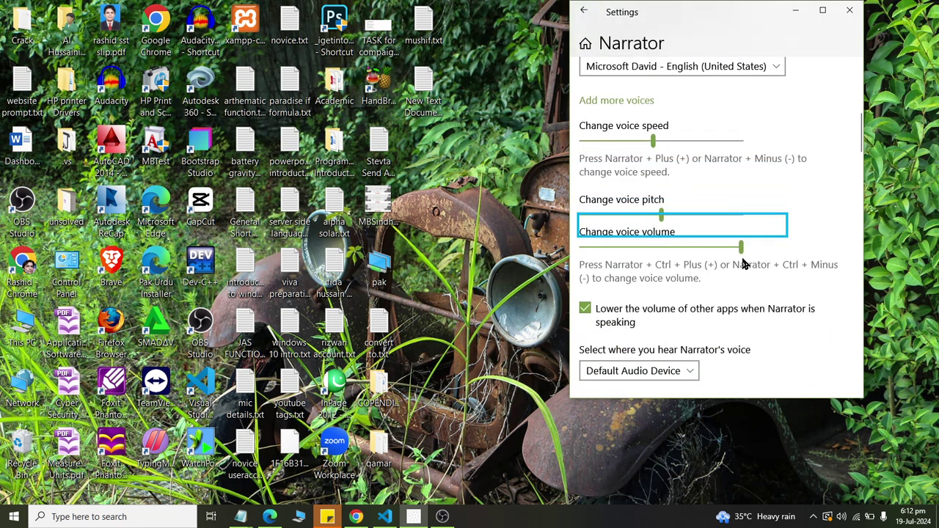
scroll(697, 187, "up", 1)
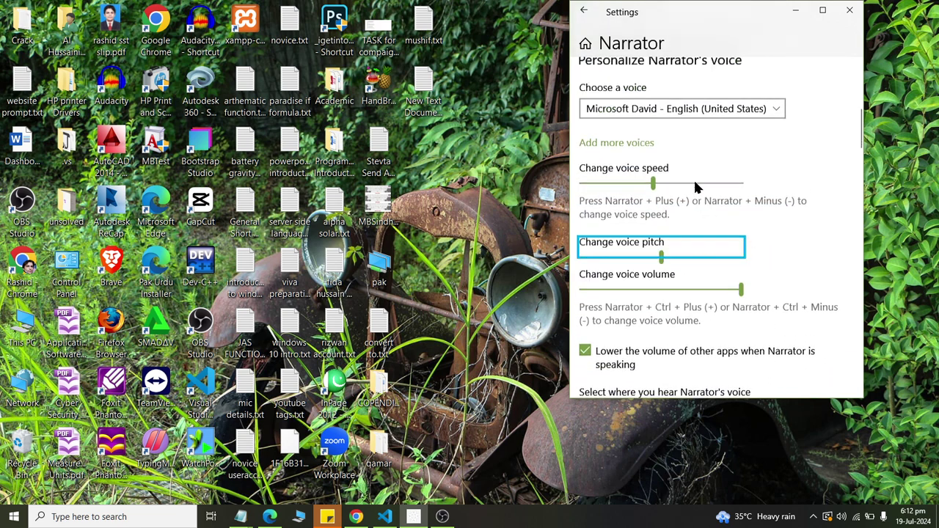
scroll(698, 188, "up", 1)
left_click_drag(654, 220, 674, 220)
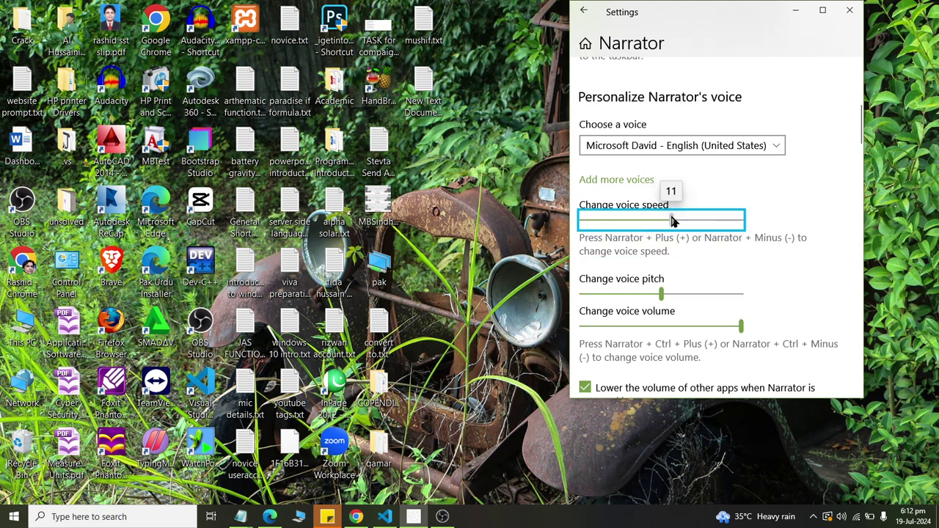
left_click_drag(664, 296, 703, 291)
Look through the remaining Narrator settings as far as the braille section and turn Narrator off
scroll(694, 225, "down", 3)
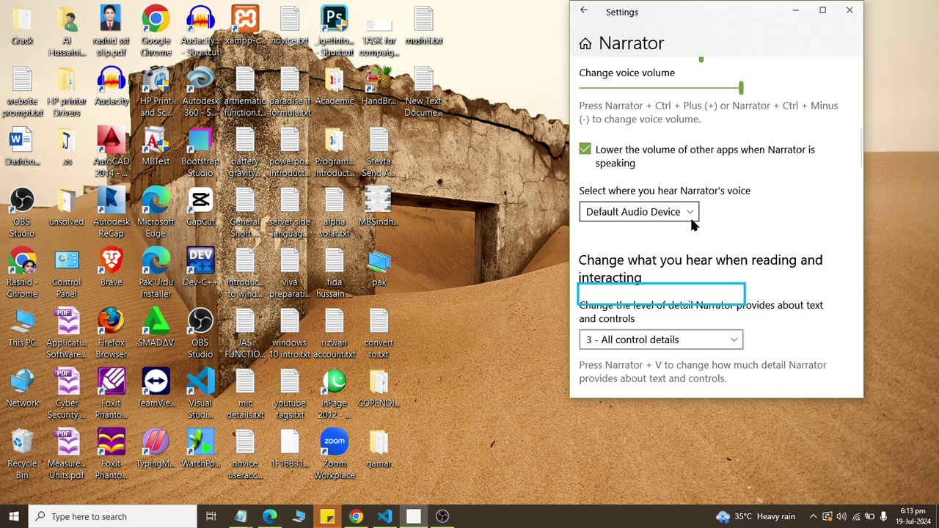
scroll(694, 227, "down", 3)
scroll(694, 232, "down", 6)
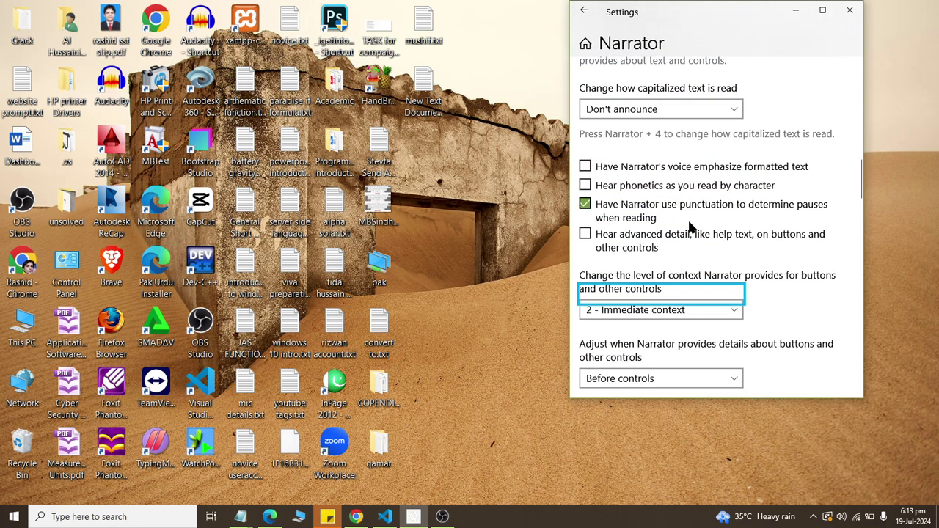
scroll(690, 226, "down", 15)
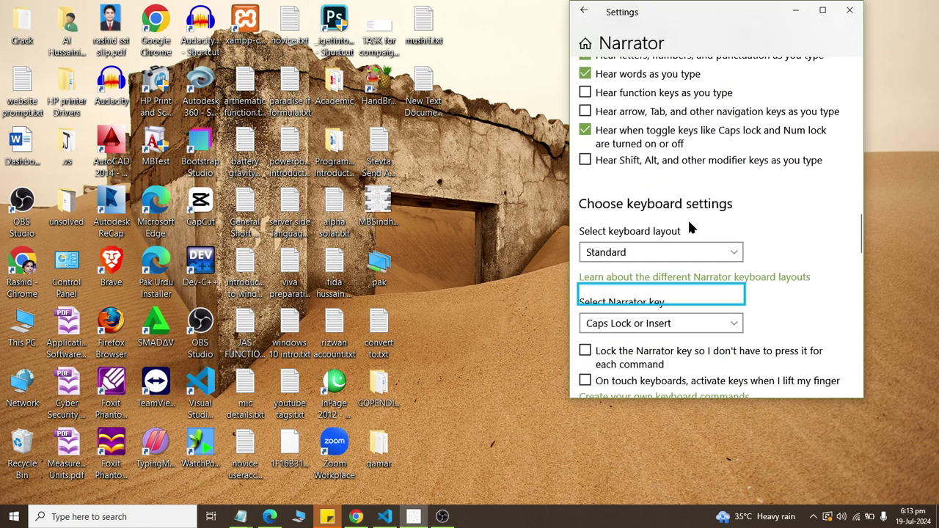
scroll(690, 308, "down", 1)
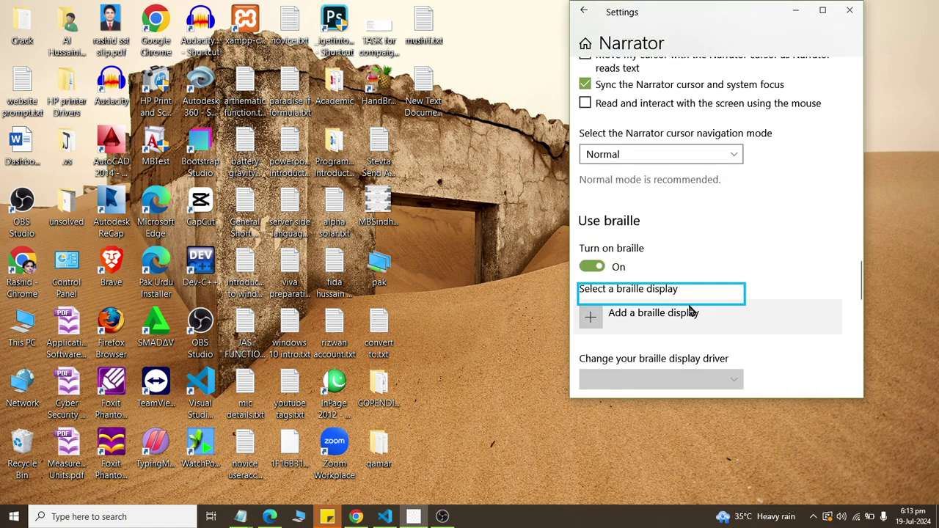
scroll(690, 312, "up", 20)
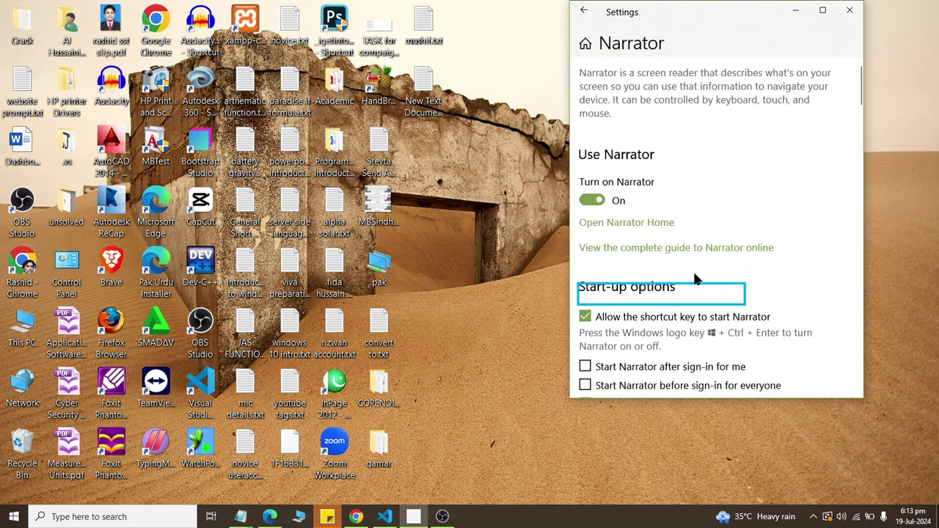
left_click(591, 200)
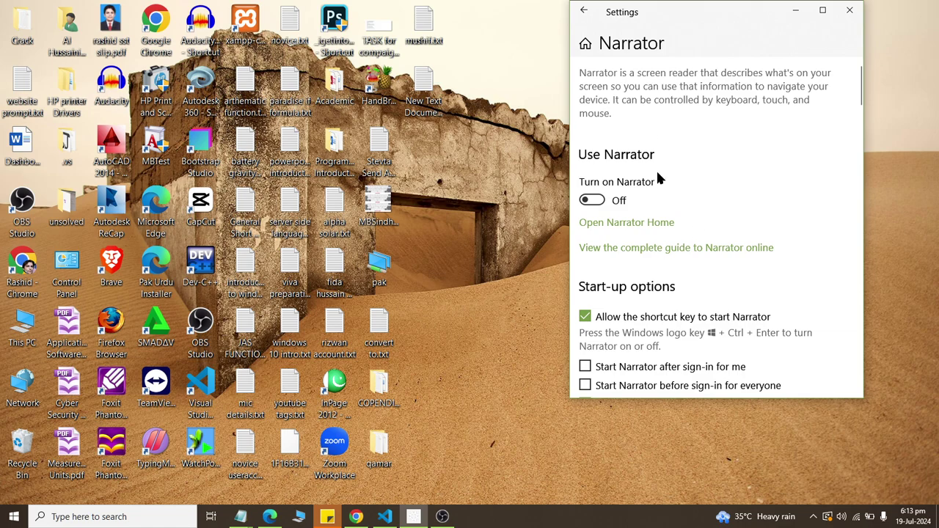
Open the Ease of Access Audio settings and bring up the system speaker volume control
left_click(584, 11)
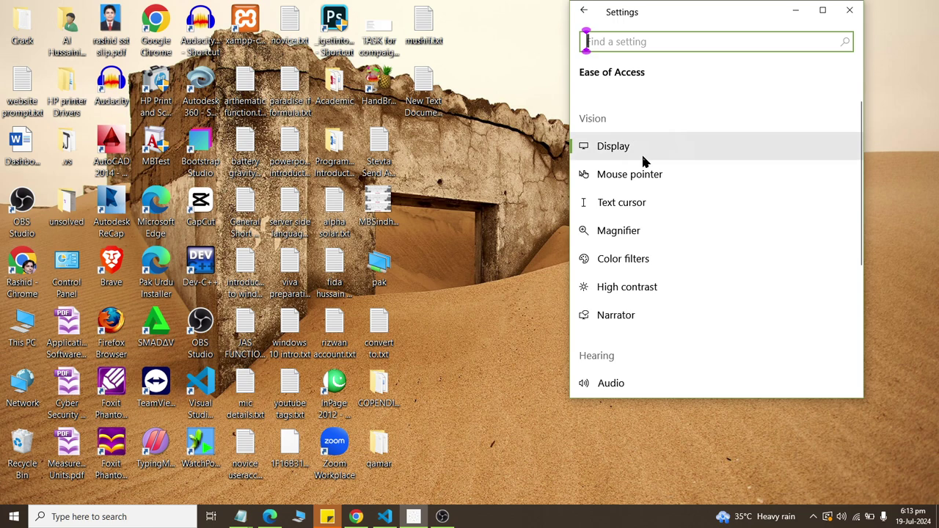
scroll(673, 316, "down", 1)
left_click(675, 317)
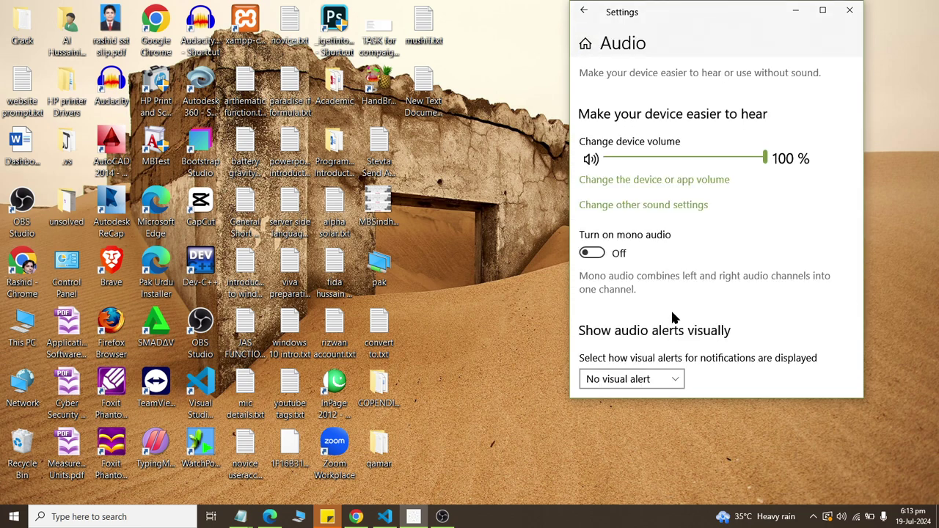
left_click(847, 517)
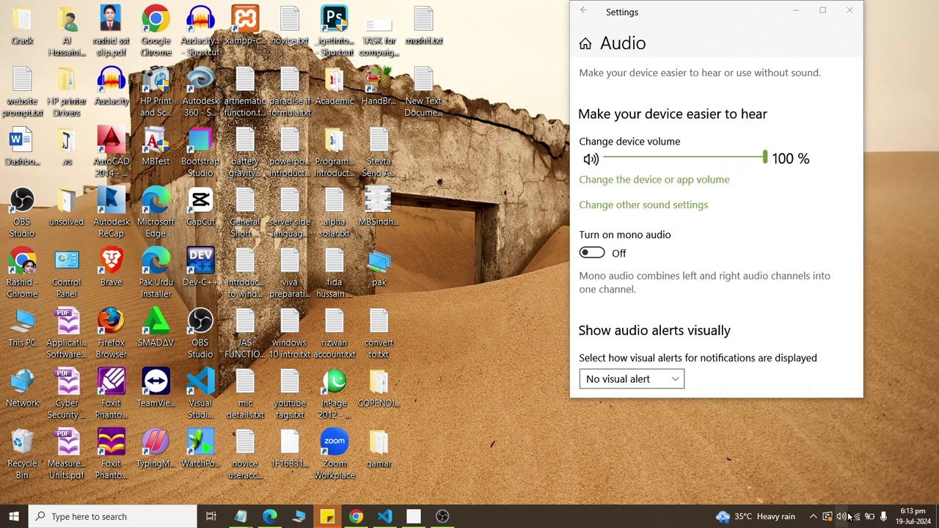
left_click(848, 517)
mouse_move(899, 488)
left_mouse_down()
mouse_move(853, 488)
mouse_move(899, 488)
left_mouse_up()
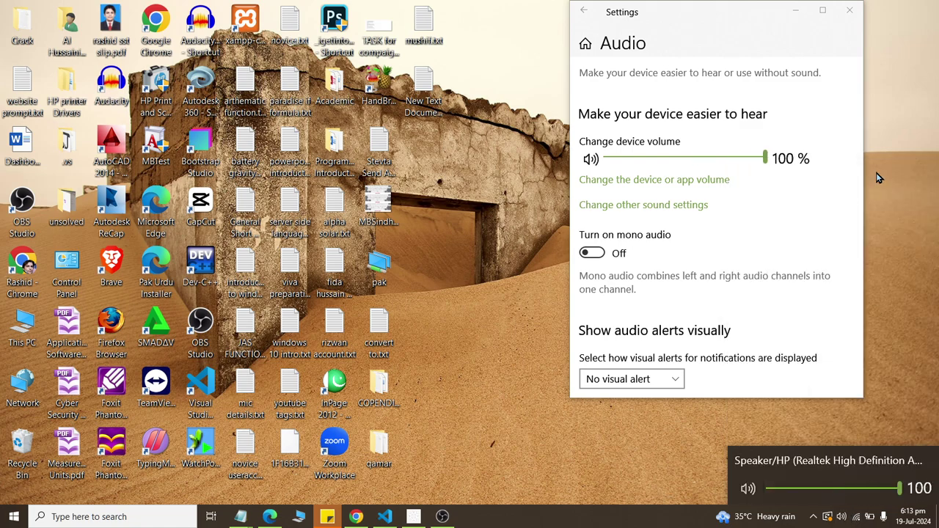
Open the Closed captions settings under Hearing and go to the caption font options
left_click(583, 11)
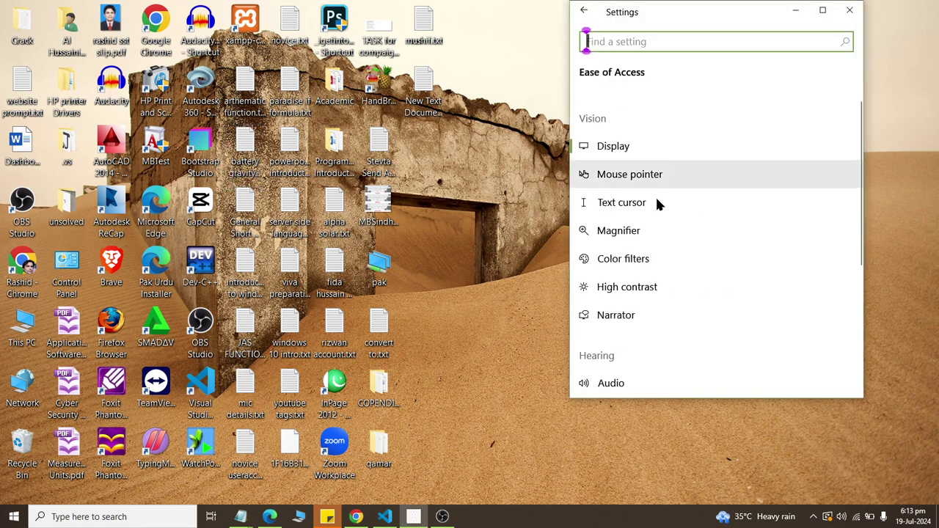
scroll(667, 229, "down", 3)
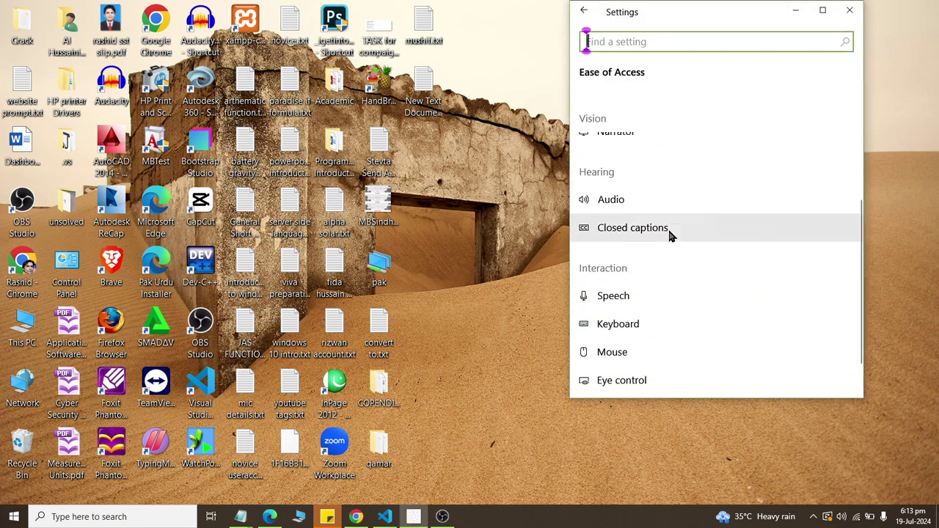
left_click(668, 229)
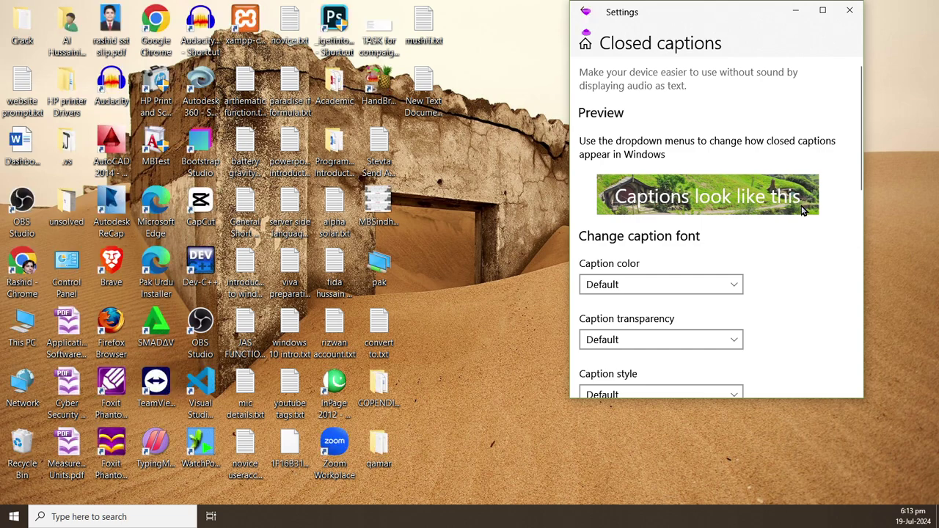
scroll(715, 250, "down", 2)
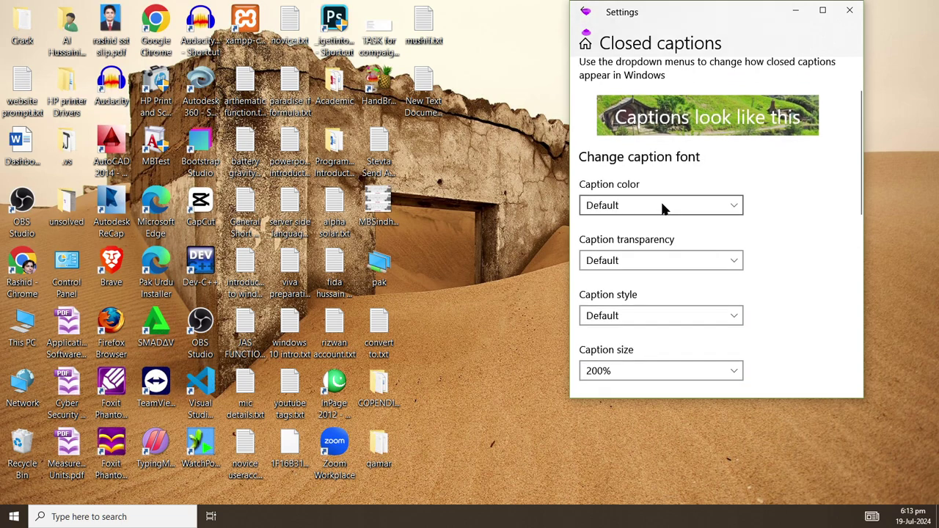
Try out Black as the caption color and restore the Default color
left_click(638, 212)
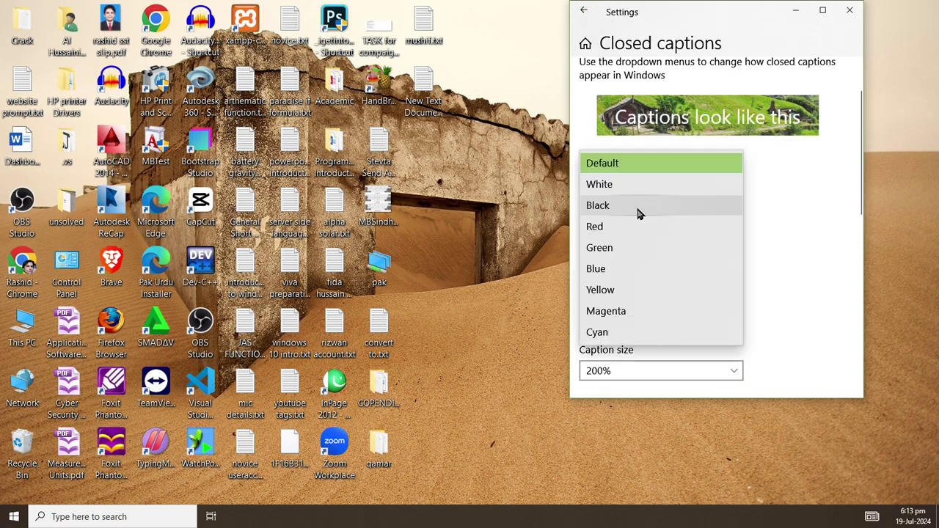
left_click(638, 211)
left_click(638, 209)
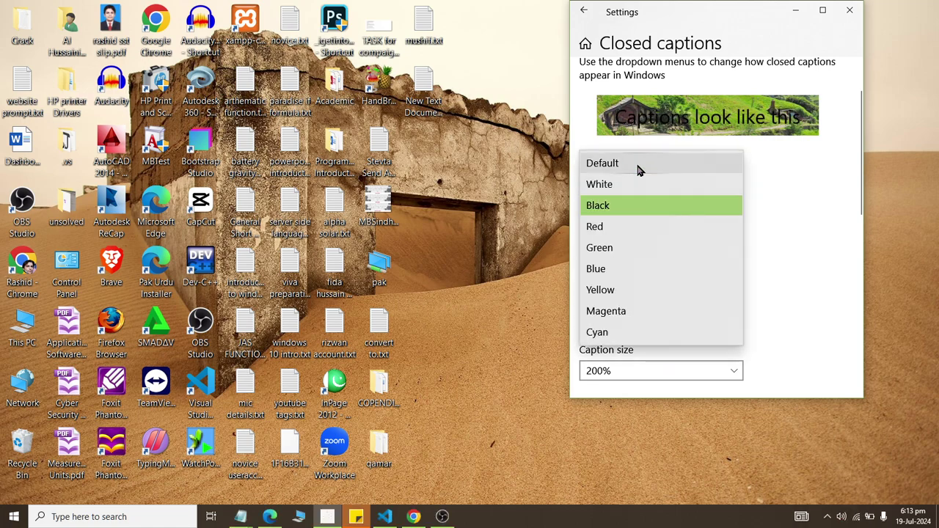
left_click(638, 166)
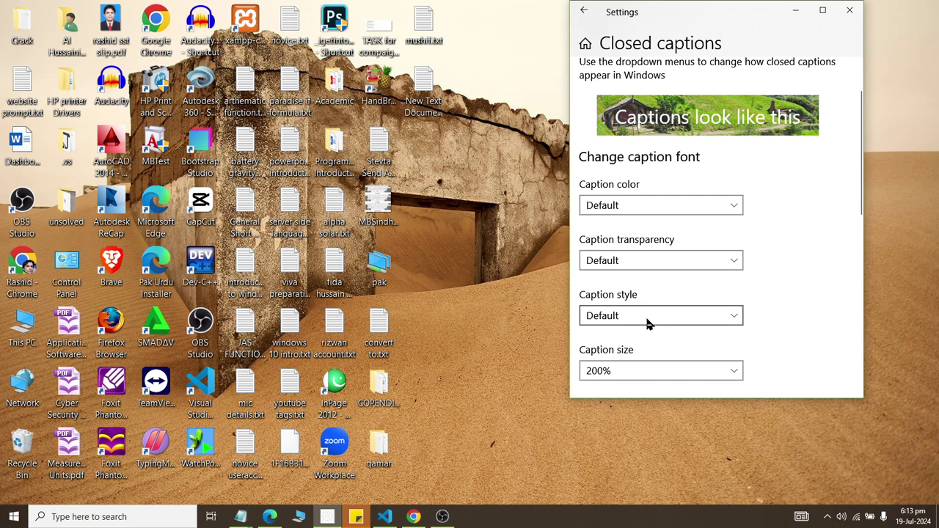
Try out the Default caption size and restore it to 200%
left_click(657, 375)
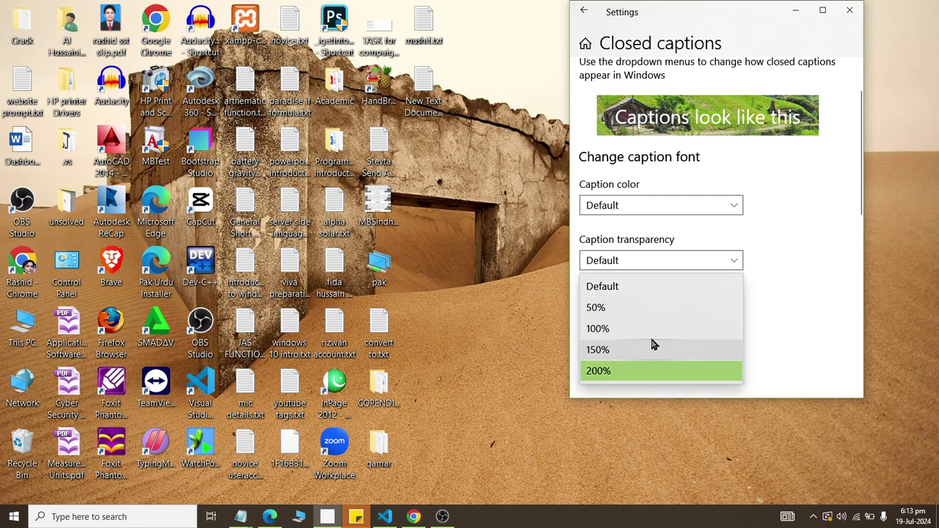
left_click(642, 288)
left_click(647, 376)
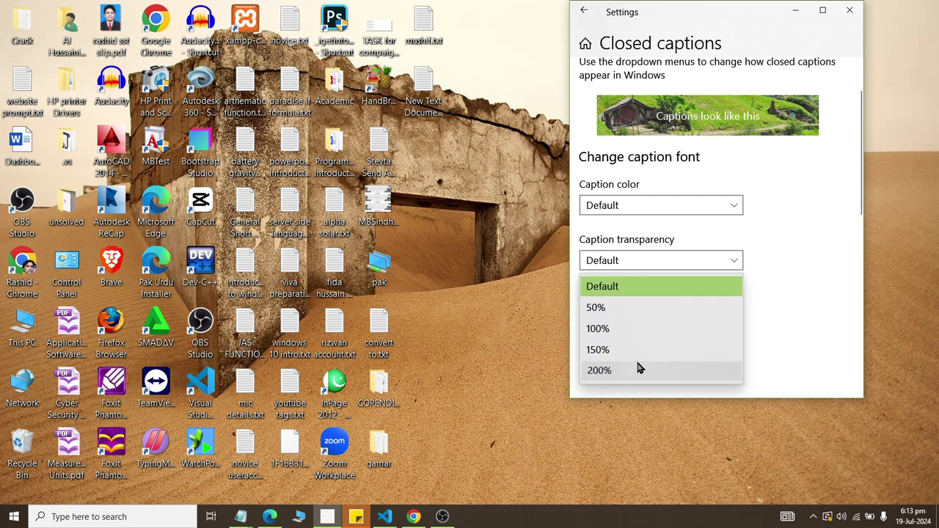
left_click(640, 370)
scroll(643, 293, "down", 2)
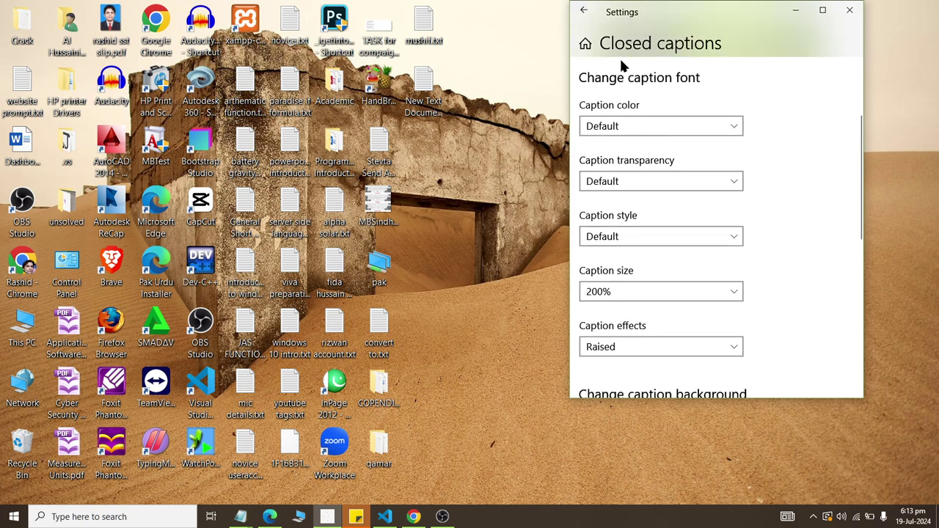
Open the Speech settings under Interaction, turn on Speech Recognition and start it listening
left_click(590, 12)
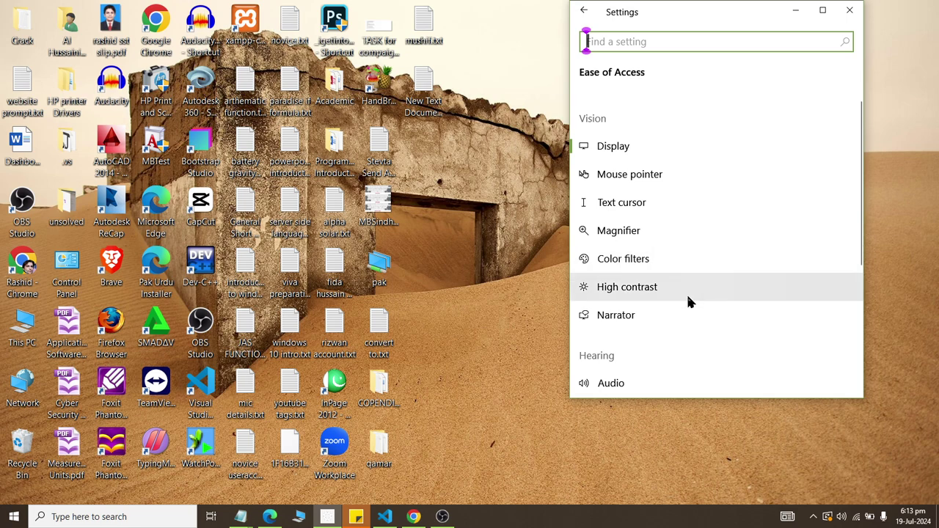
scroll(684, 301, "down", 3)
scroll(678, 294, "down", 3)
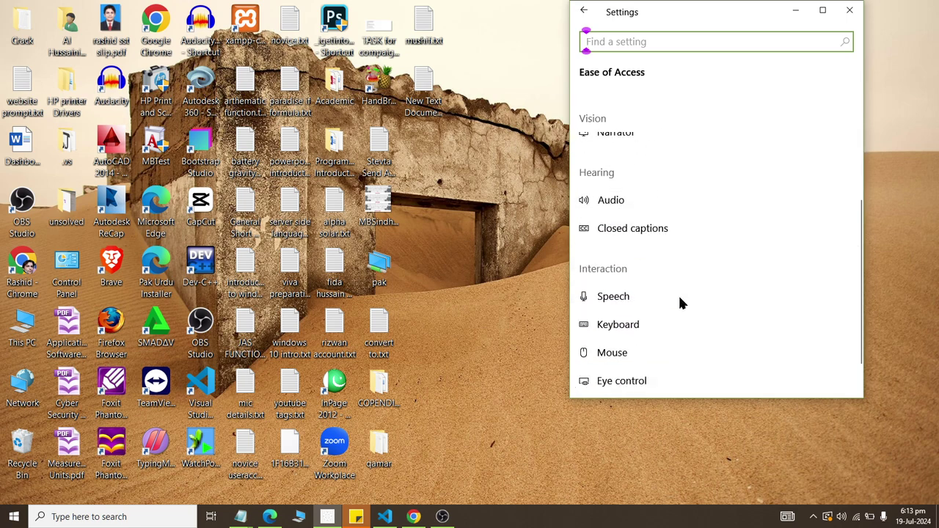
left_click(669, 256)
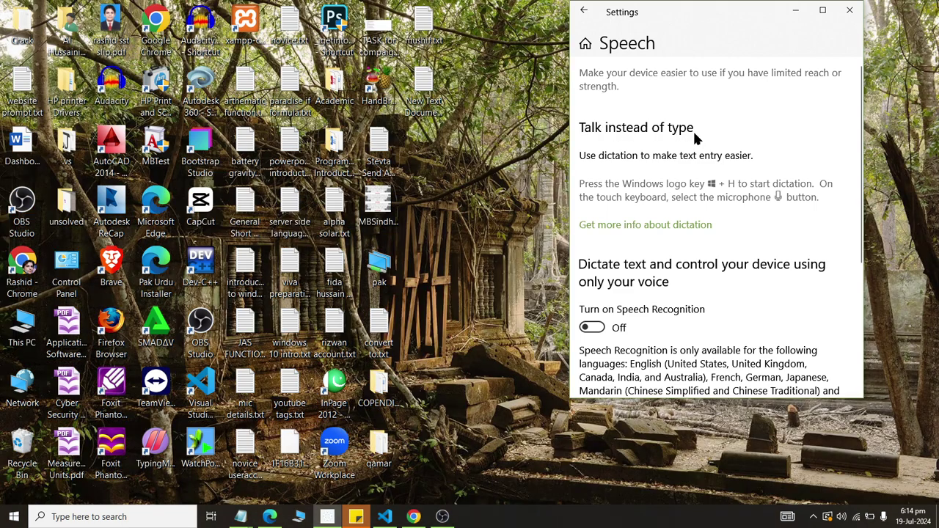
left_click(593, 327)
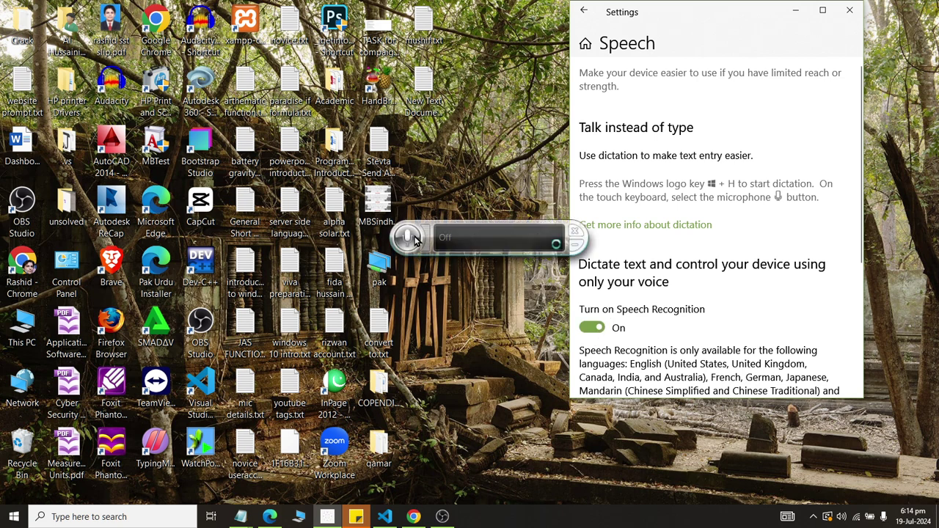
left_click(416, 242)
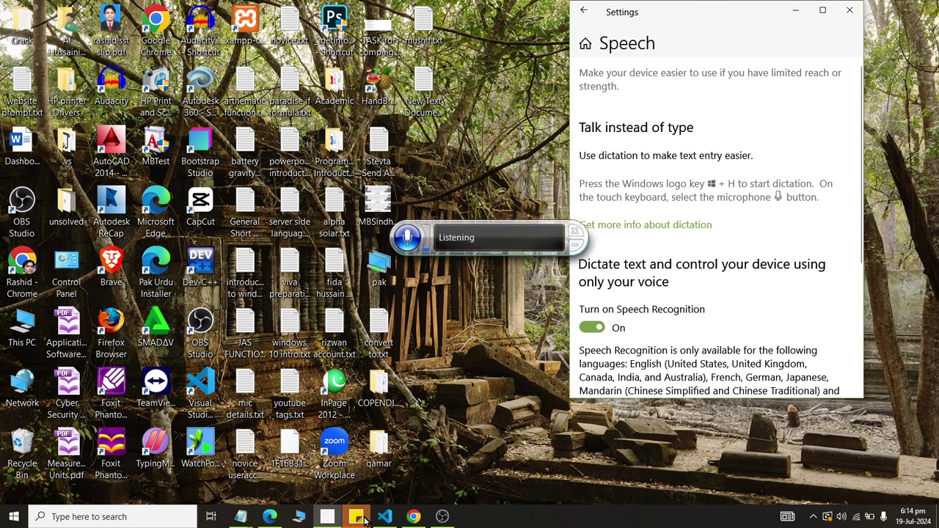
Switch to the untitled Notepad document containing CANVA and dictate several lines of text below that word
left_click(252, 518)
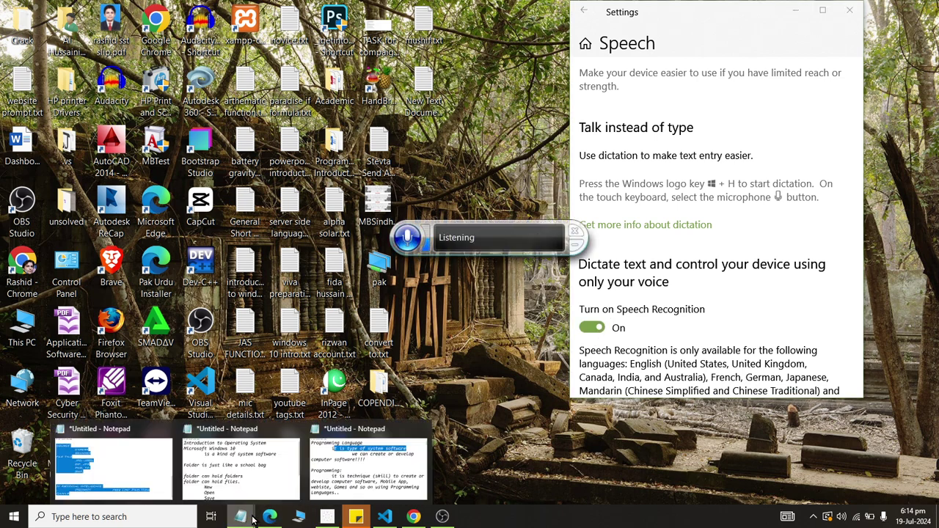
left_click(130, 465)
left_click(213, 463)
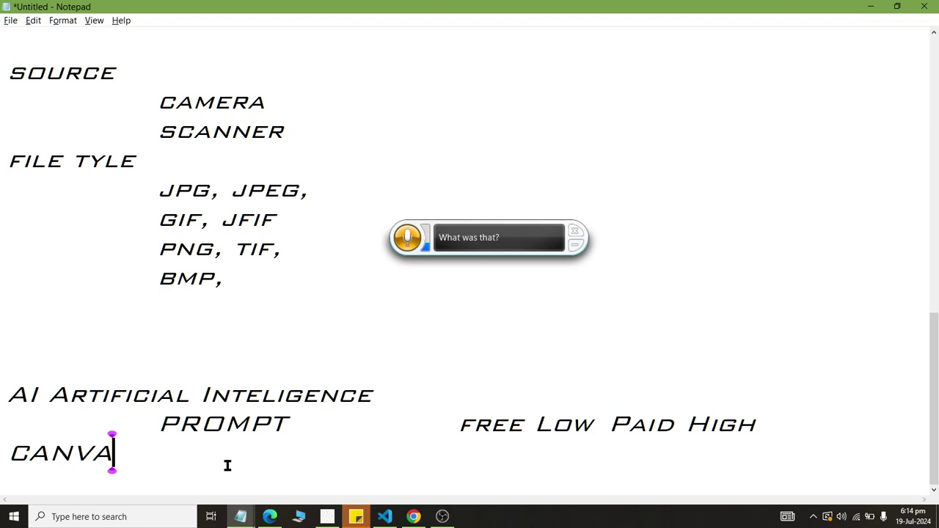
key("Return")
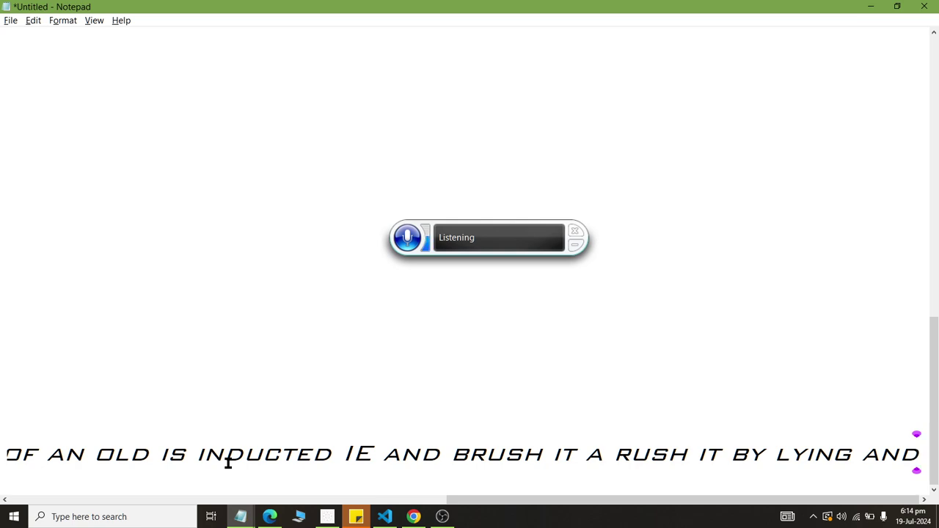
key("Return")
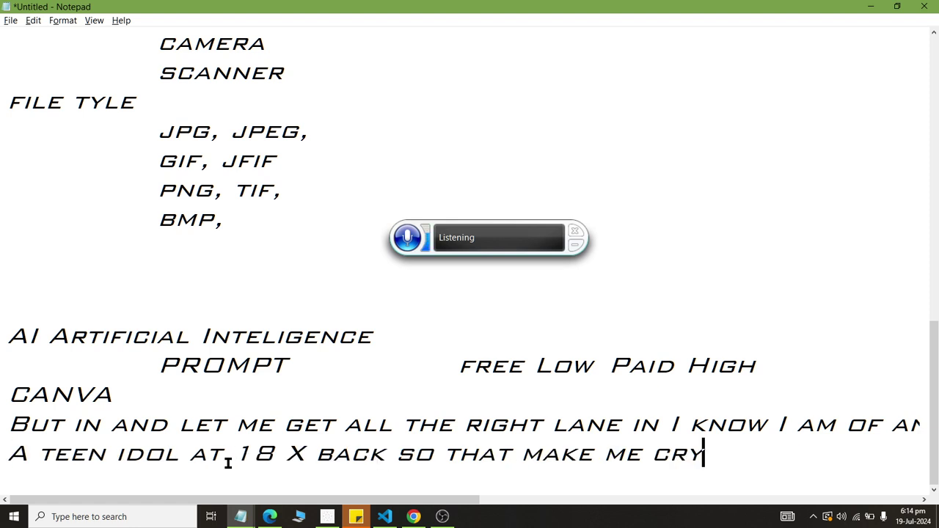
key("Return")
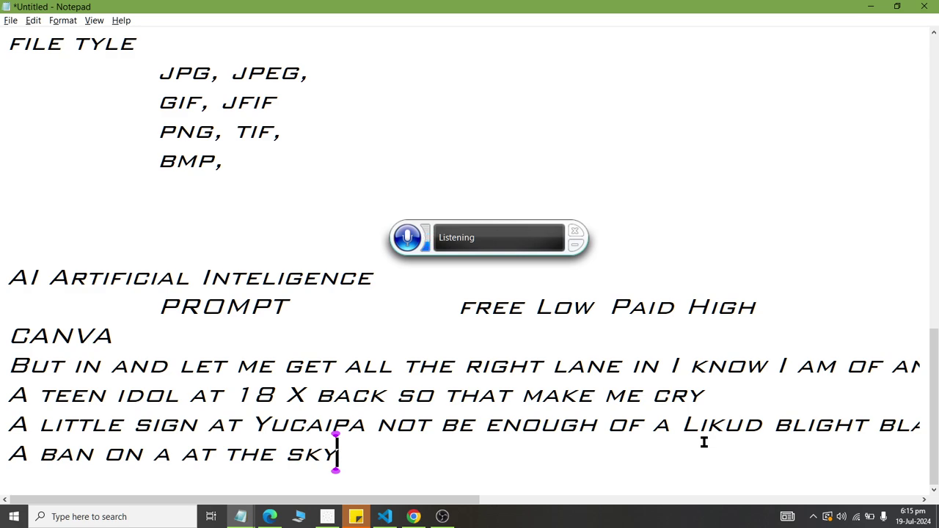
Switch back to Settings, turn off Speech Recognition and open the Keyboard settings under Interaction
left_click(327, 516)
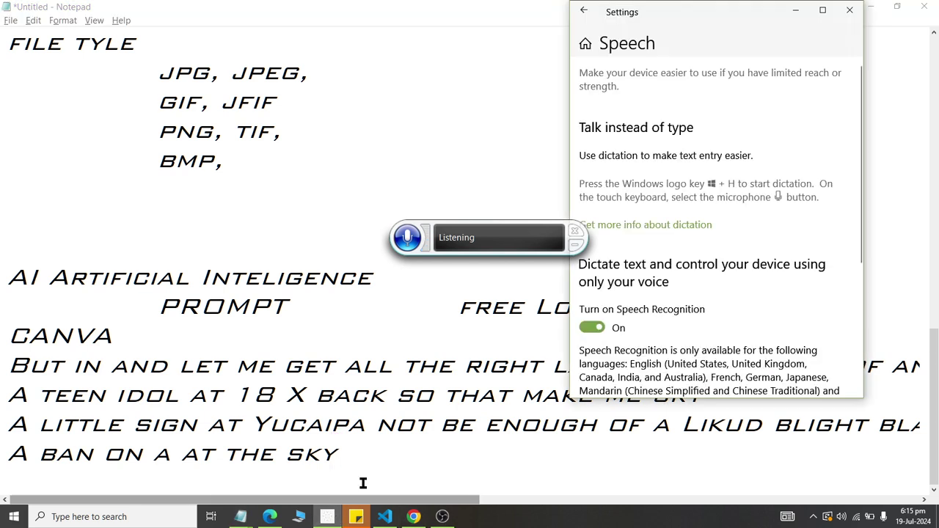
left_click(593, 328)
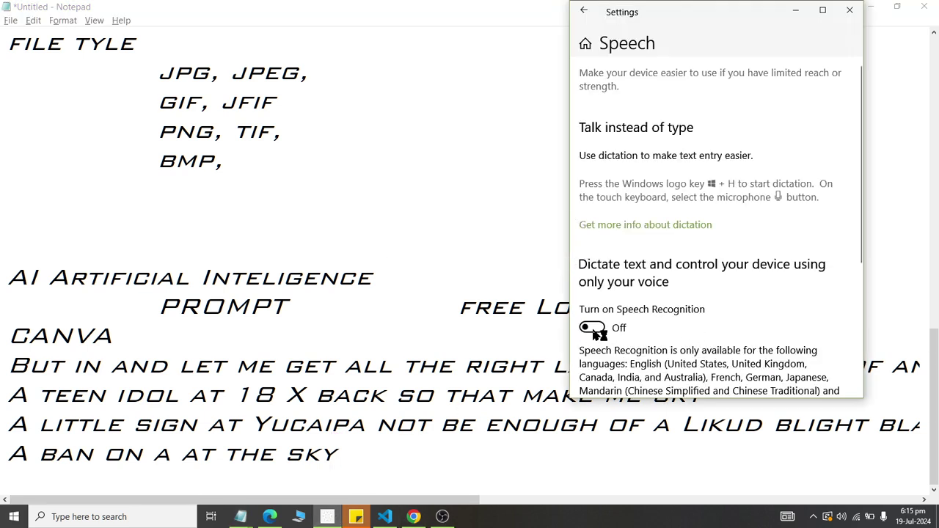
left_click(584, 13)
scroll(658, 289, "down", 5)
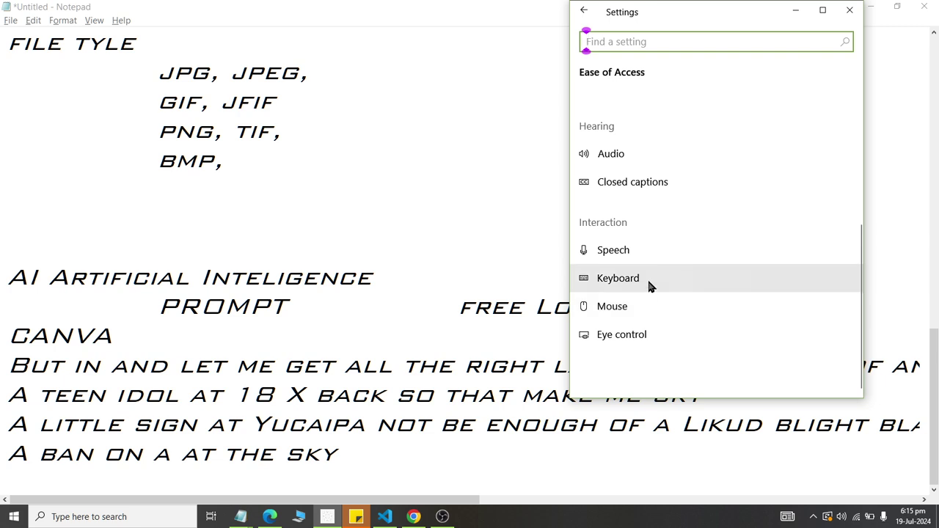
left_click(648, 282)
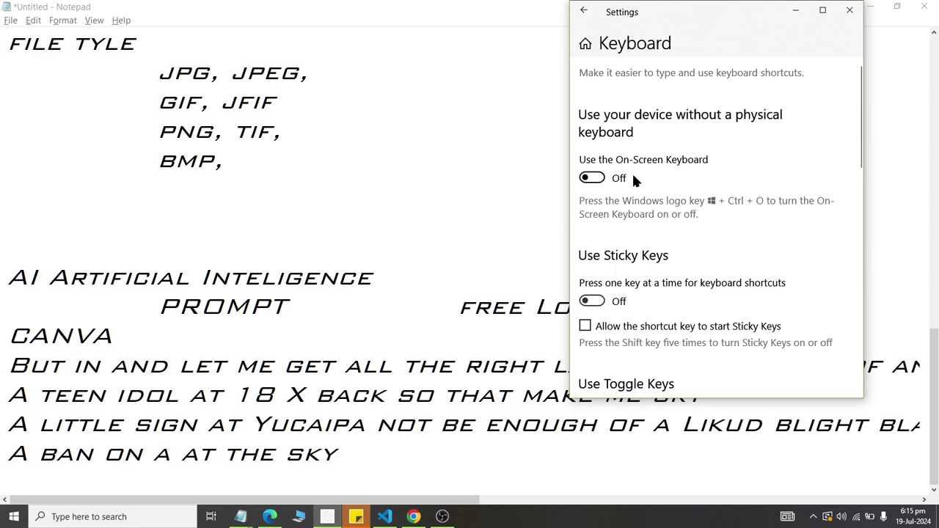
Minimize Notepad, then turn on the On-Screen Keyboard and move it to the lower part of the desktop
right_click(429, 10)
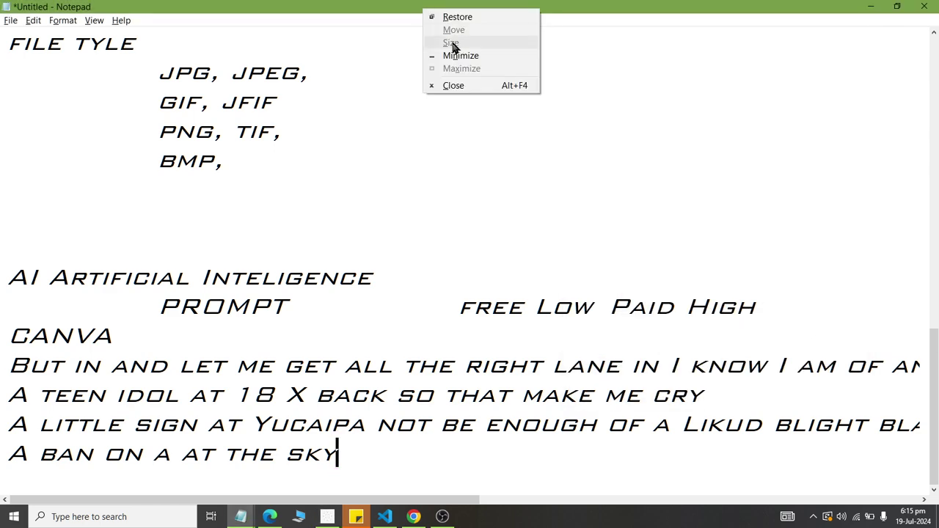
left_click(470, 54)
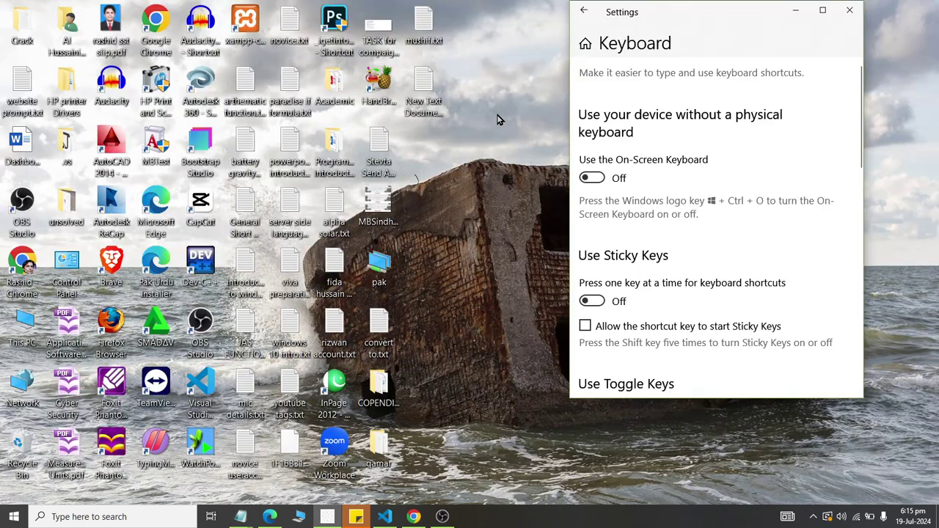
left_click(591, 179)
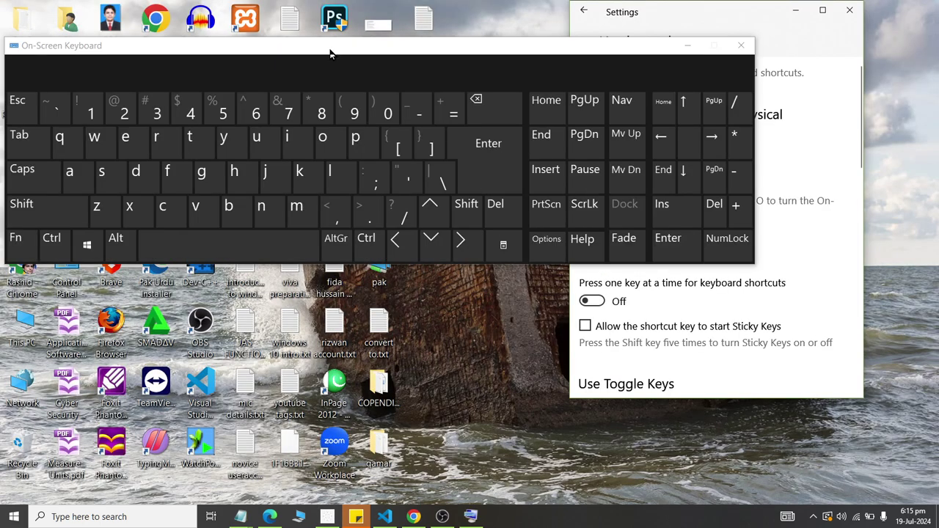
left_click_drag(330, 54, 350, 262)
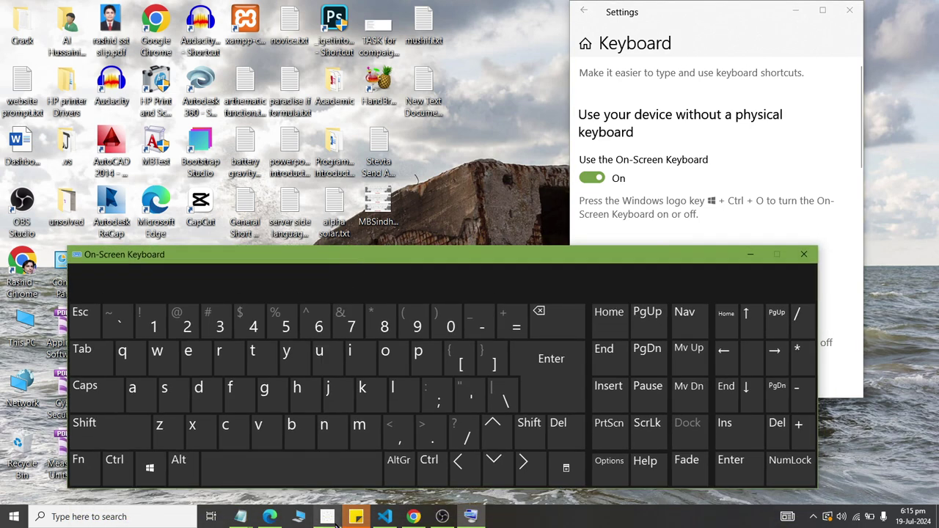
Enter "fsyhjnnhjjhj6" on the blank line below "bmp," in the Notepad document using the On-Screen Keyboard
left_click(240, 517)
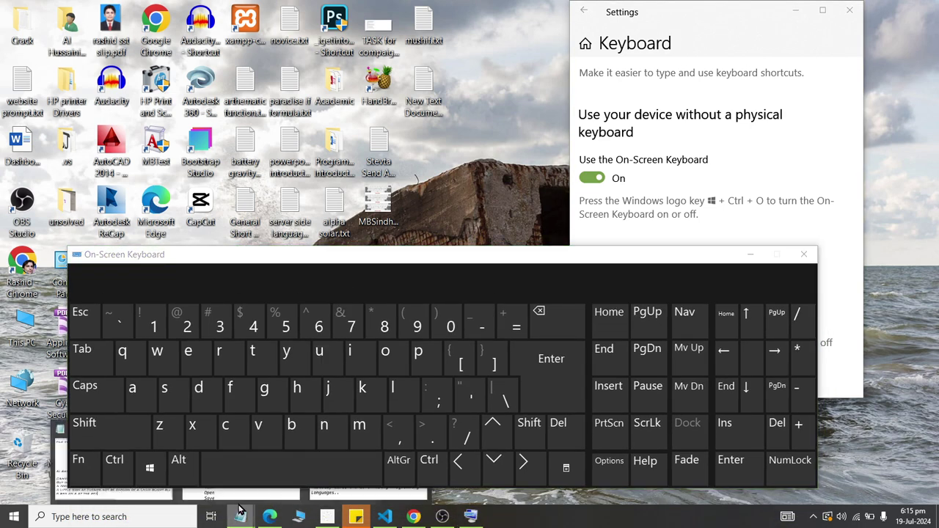
left_click(66, 475)
left_click(224, 201)
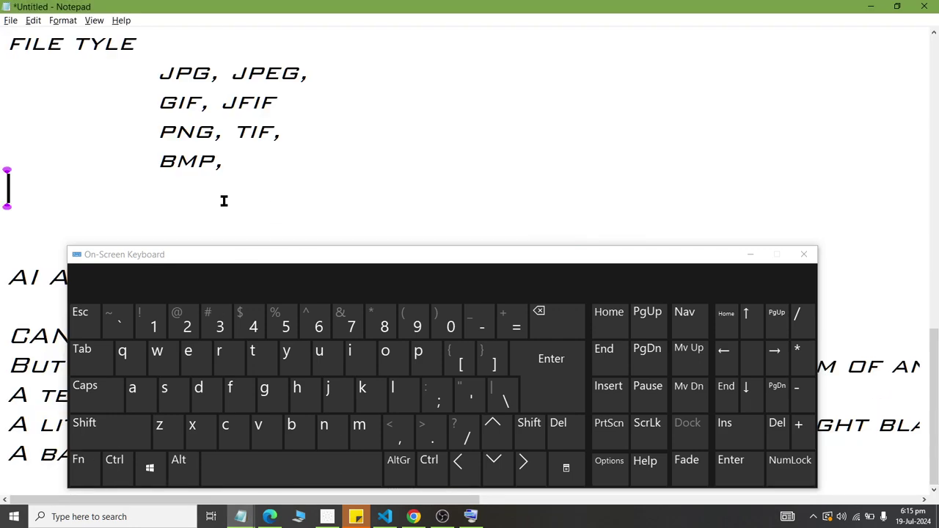
left_click(235, 390)
left_click(167, 389)
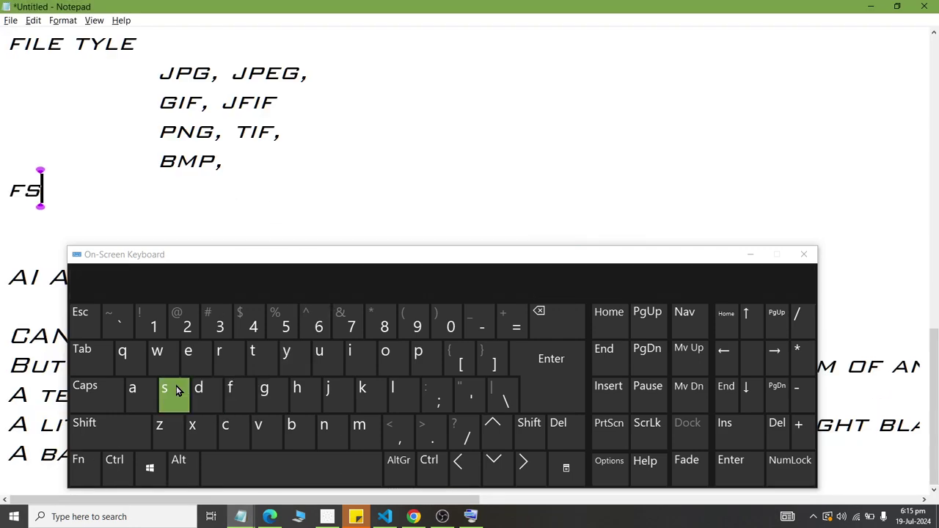
left_click(285, 365)
left_click(297, 389)
left_click(330, 391)
left_click(328, 429)
left_click(324, 424)
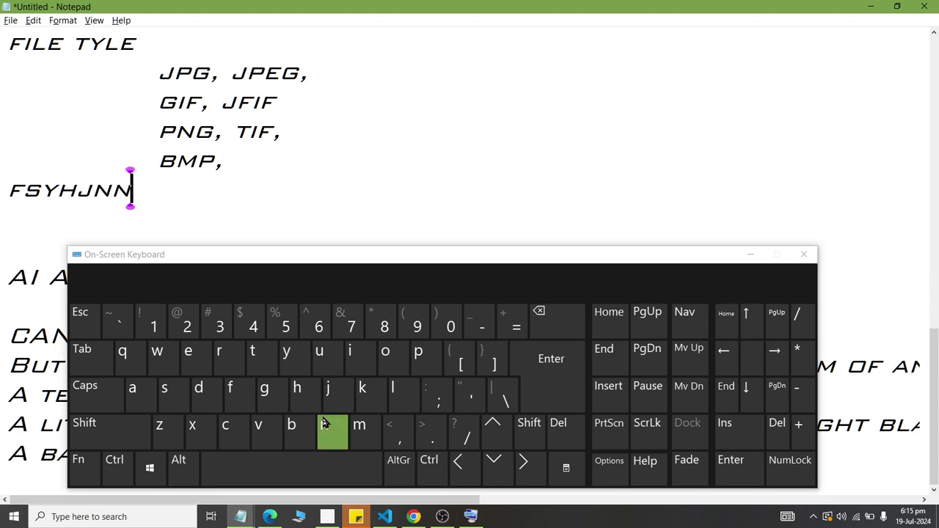
left_click(300, 393)
left_click(331, 395)
left_click(330, 395)
left_click(300, 392)
left_click(332, 397)
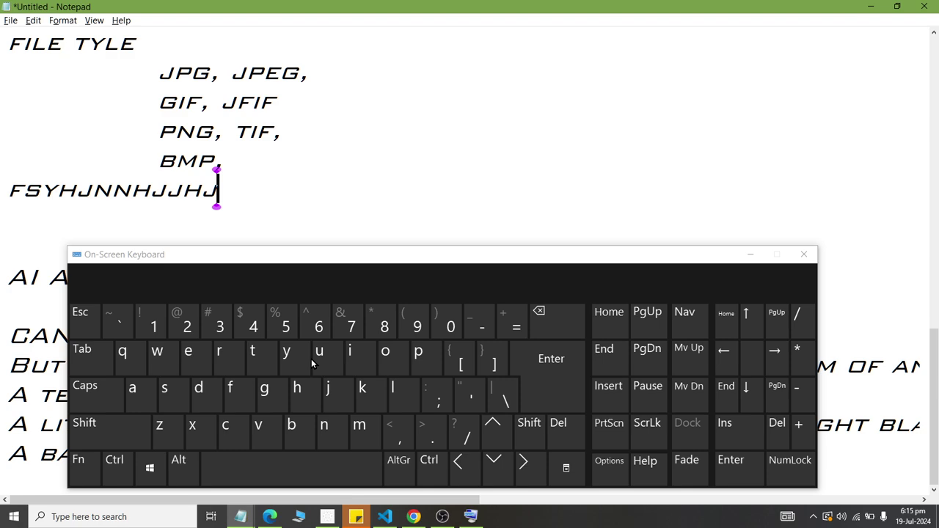
left_click(317, 321)
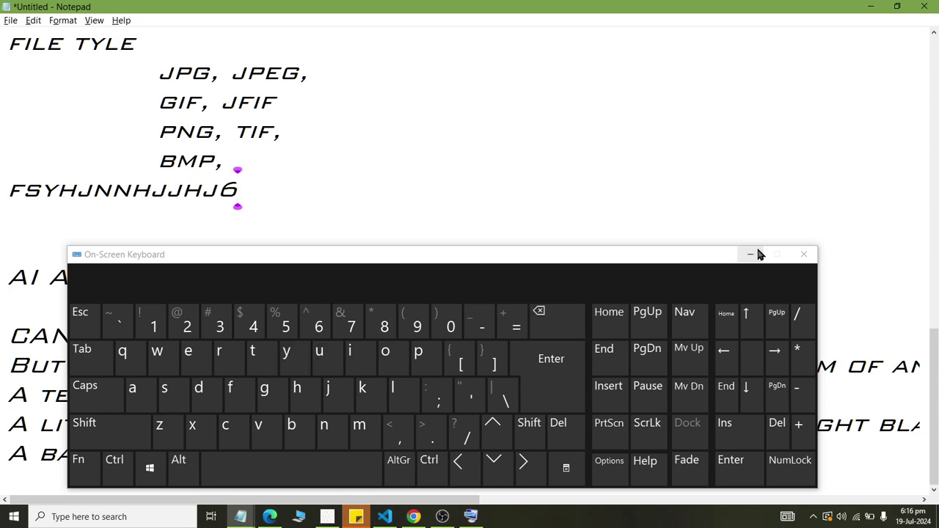
Close the On-Screen Keyboard and go to the Sticky Keys and Toggle Keys options in the Keyboard settings
left_click(802, 256)
left_click(327, 516)
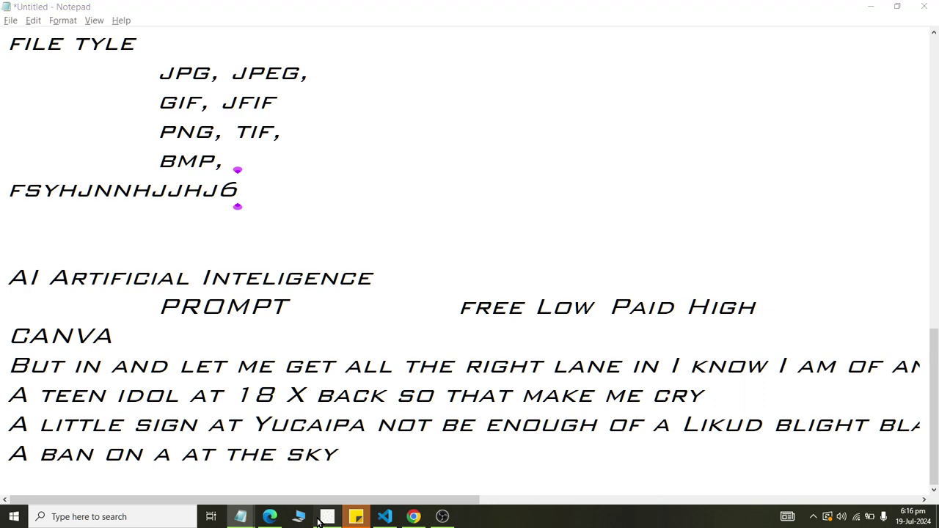
scroll(601, 310, "down", 2)
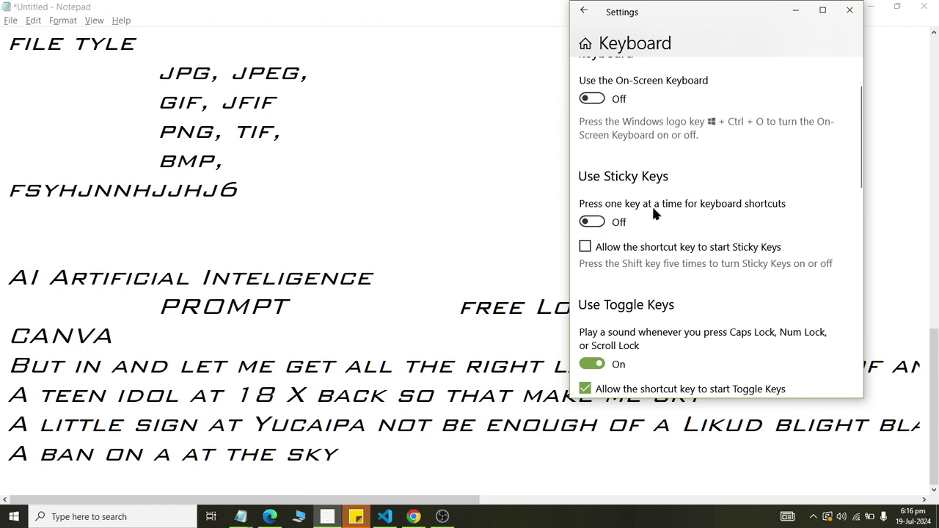
Enter "a" on the blank line above "AI Artificial Inteligence" in Notepad and toggle Caps Lock on and off
left_click(94, 253)
left_click(93, 253)
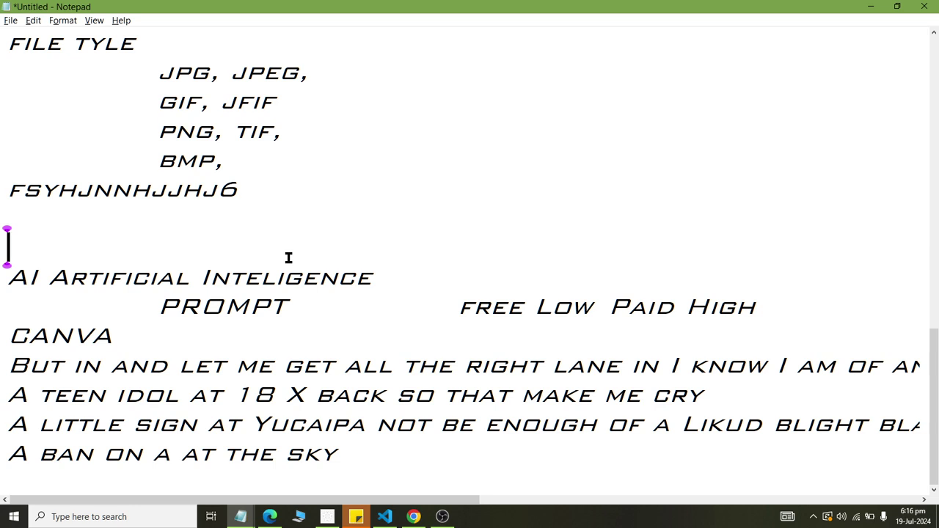
type("A")
key("Caps_Lock")
key("Caps_Lock")
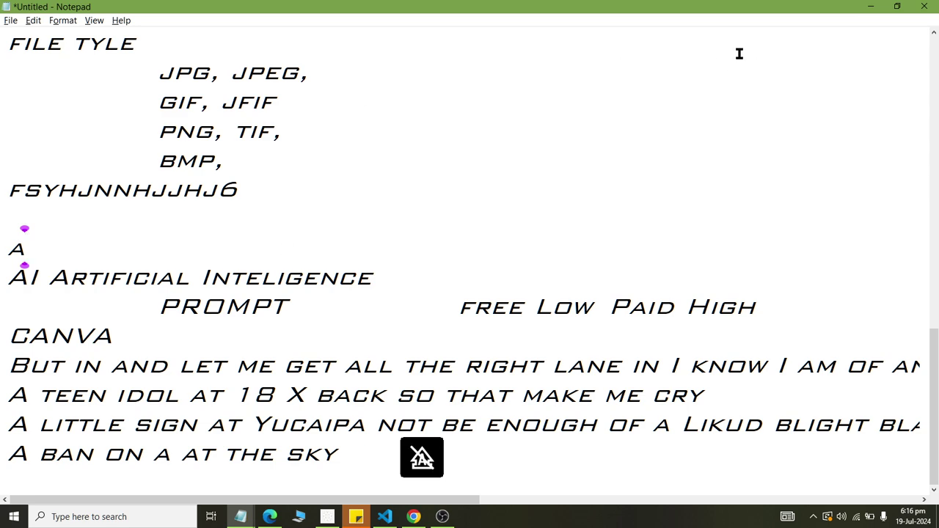
Change the Notepad font to one with distinct lowercase letters and add "aA" after the "a"
left_click(63, 20)
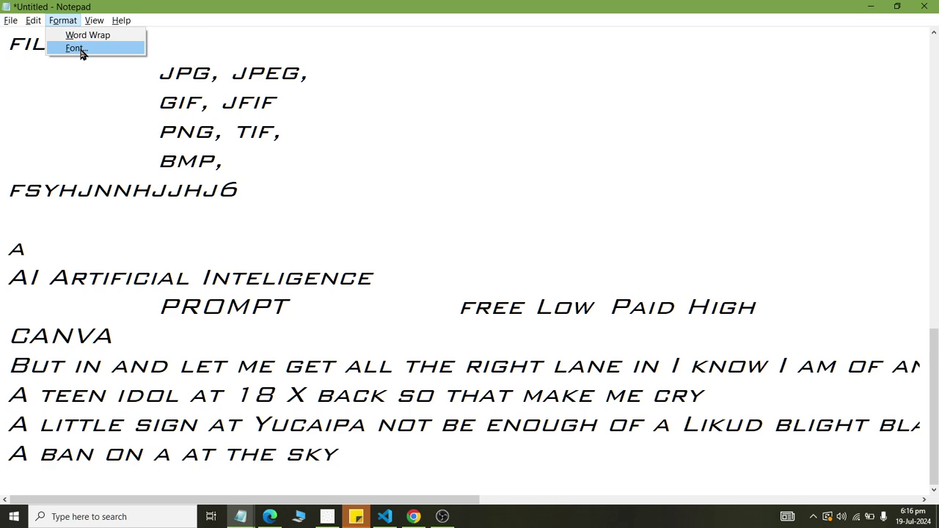
left_click(76, 49)
scroll(88, 176, "down", 5)
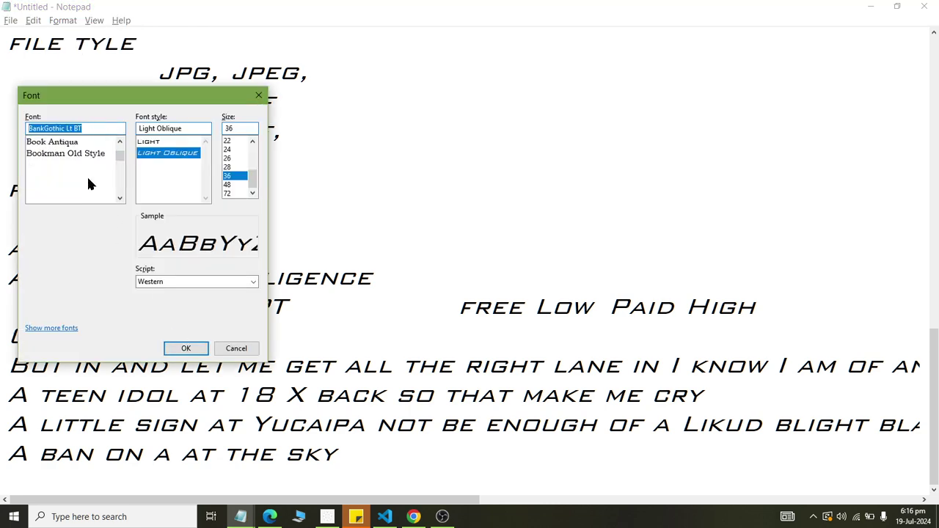
left_click(186, 348)
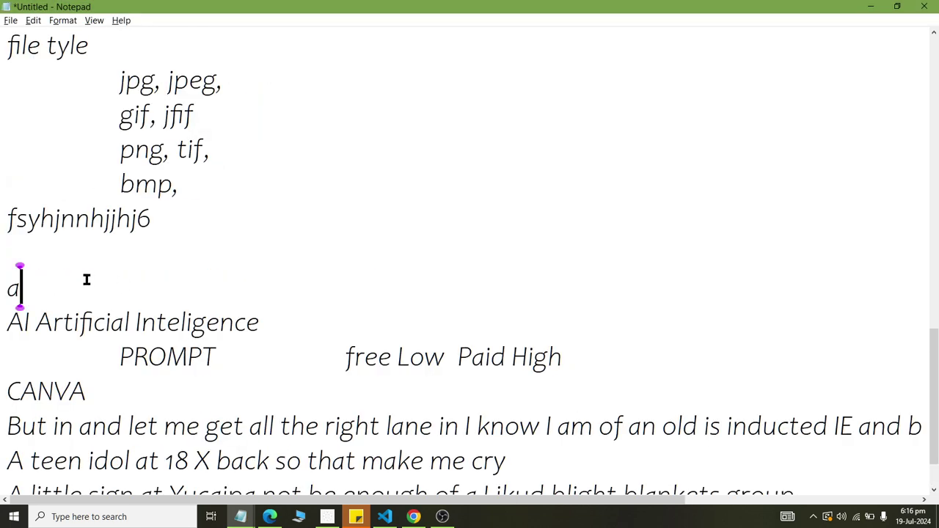
type("aA")
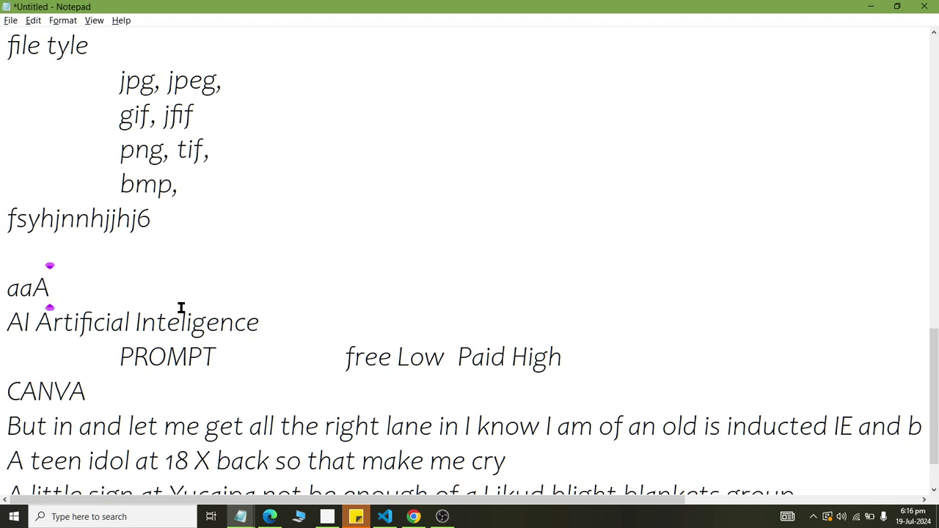
Bring up the Save As dialog, dismiss it without saving and return to the Keyboard settings
key("ctrl+s")
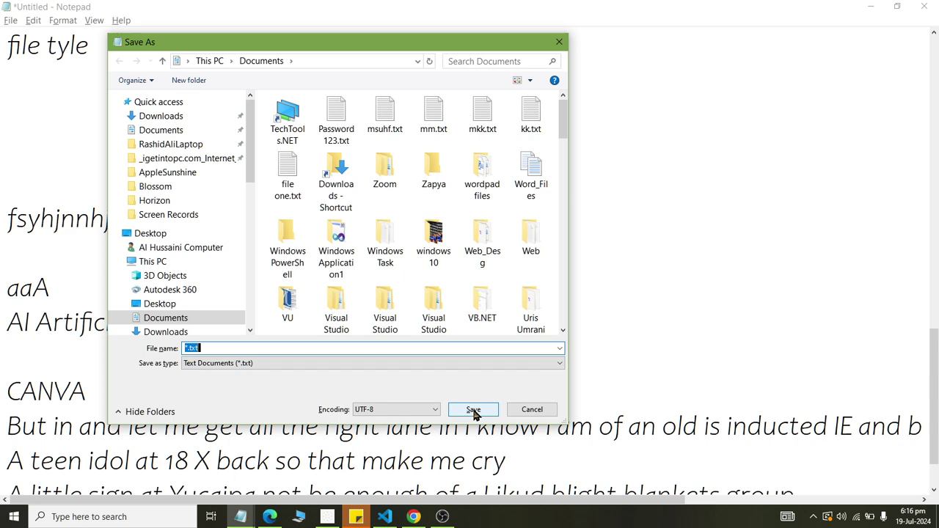
key("Escape")
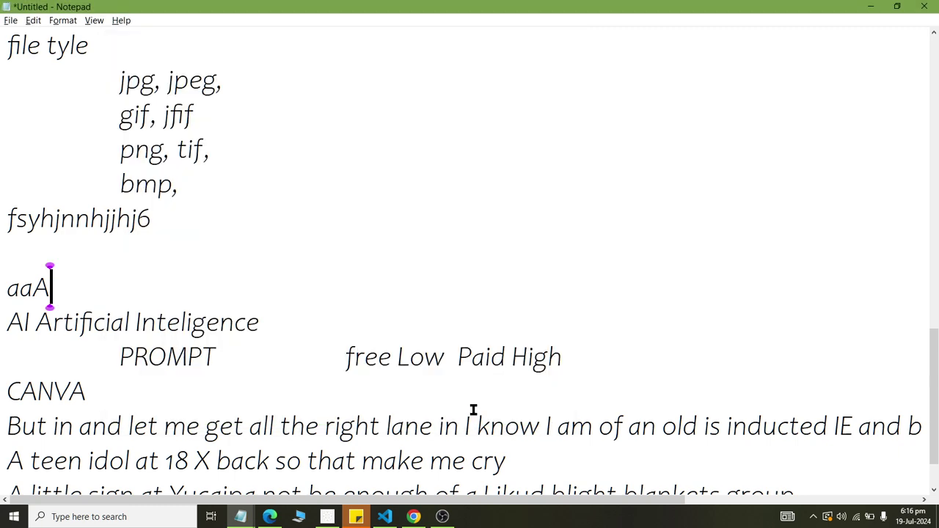
key("alt+Tab")
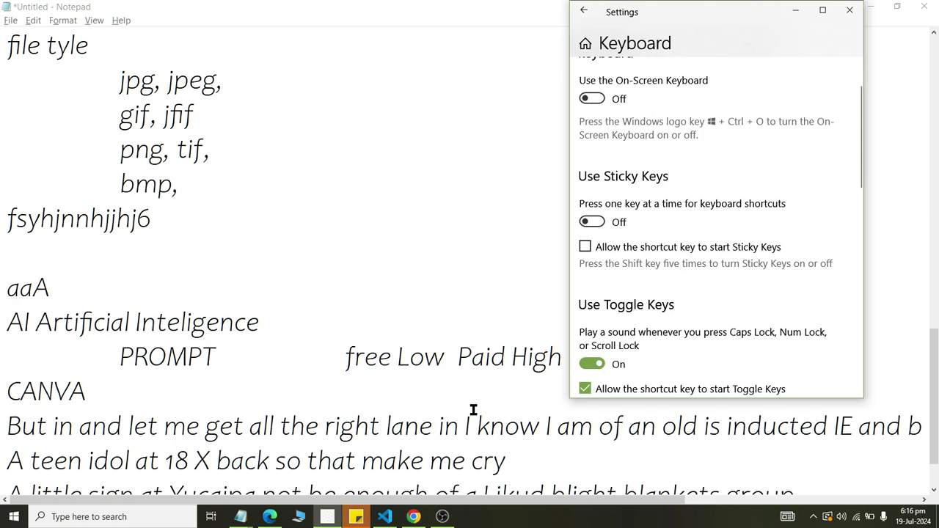
Turn on Sticky Keys and enter "A" on the blank line above "aaA" in Notepad
left_click(592, 221)
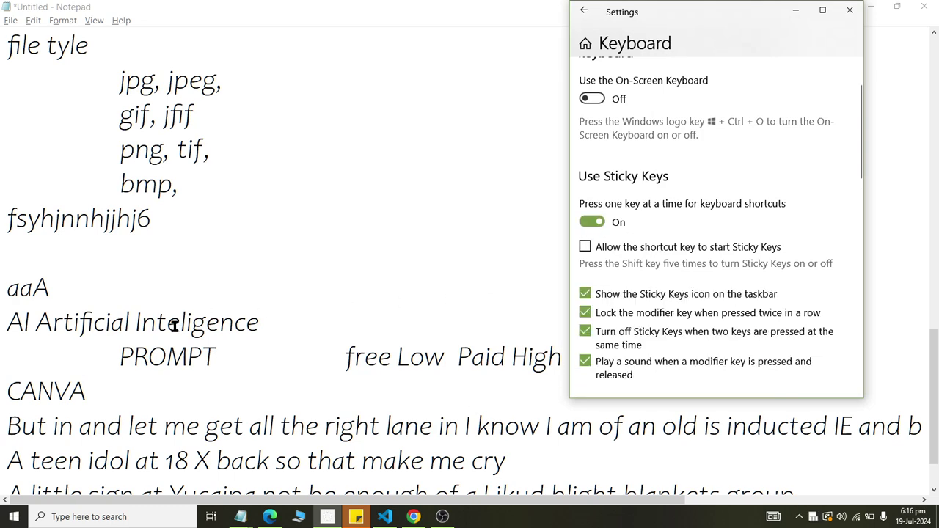
left_click(172, 267)
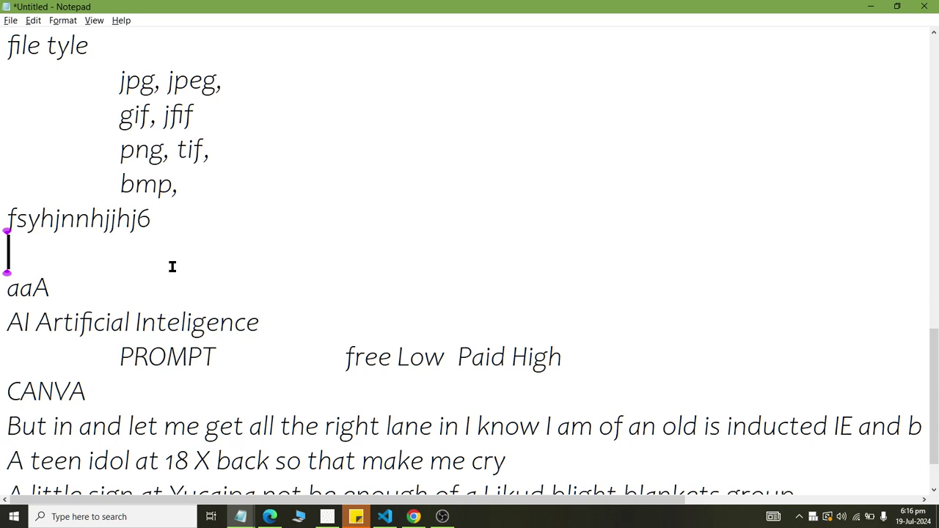
type("A")
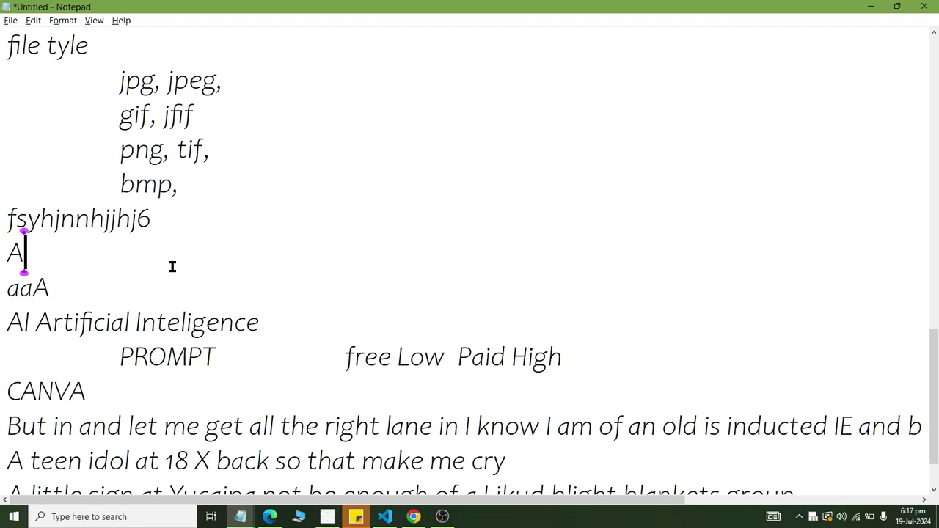
Bring up Notepad's Save As dialog, dismiss it without saving, and turn Sticky Keys off in the Keyboard settings
key("ctrl+s")
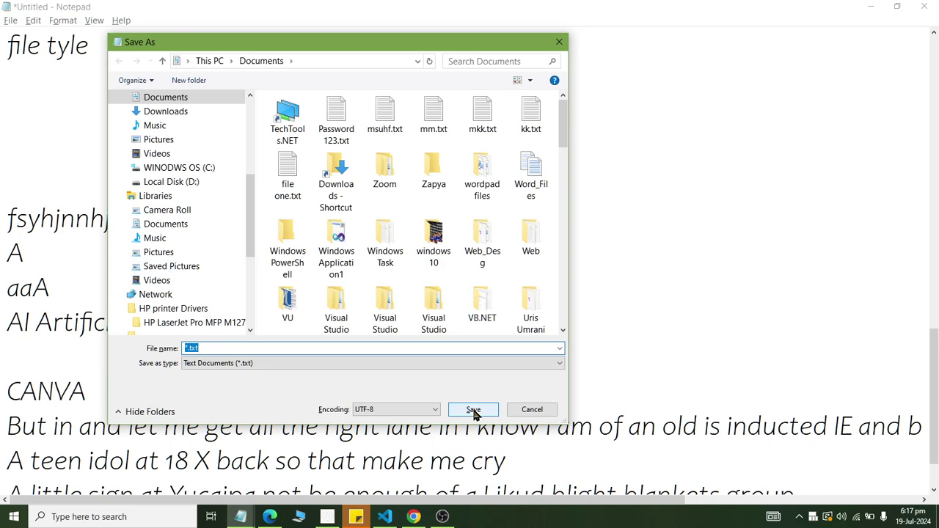
key("Escape")
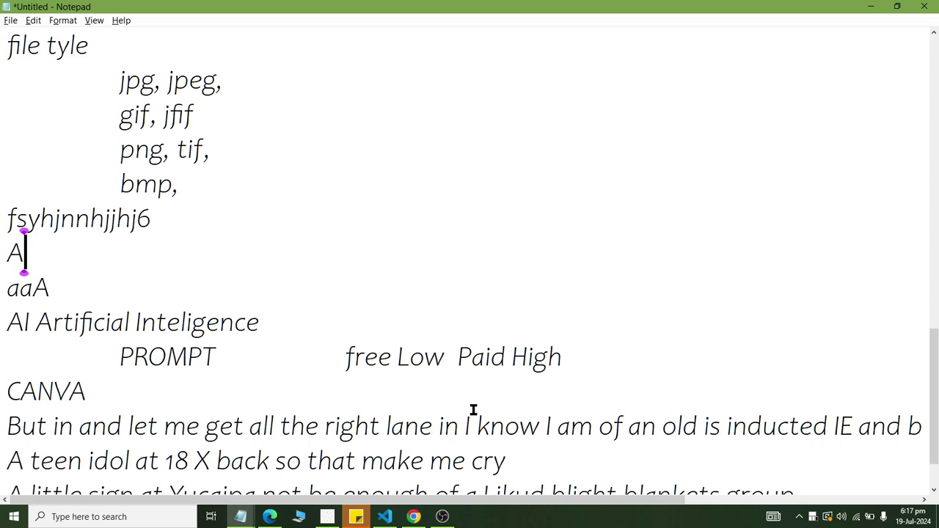
key("alt+Tab")
left_click(592, 221)
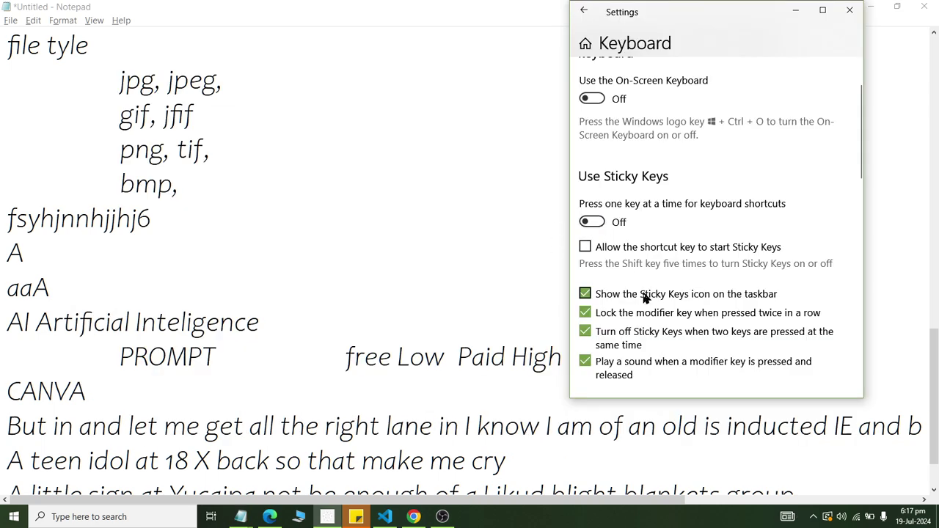
Go to the Toggle Keys option and test its sound by switching Caps Lock on and off several times
scroll(643, 293, "down", 3)
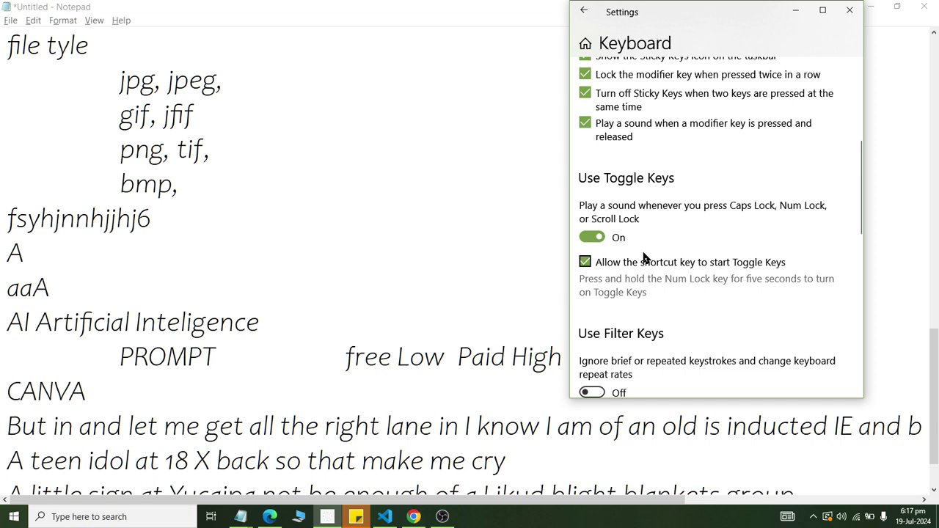
left_click(593, 238)
left_click(594, 245)
key("Caps_Lock")
key("Caps_Lock")
key("Caps_Lock")
key("Caps_Lock")
key("Caps_Lock")
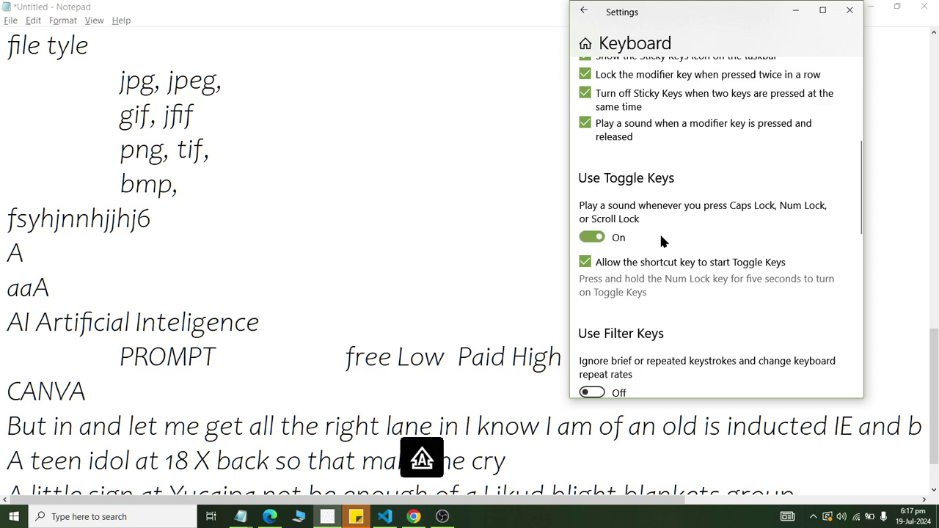
key("Caps_Lock")
key("Caps_Lock")
key("Caps_Lock")
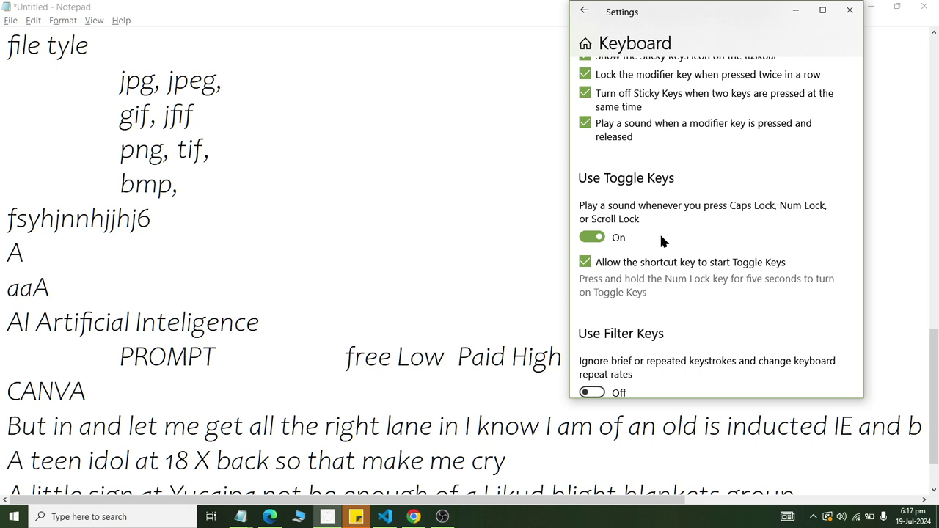
Go to the Filter Keys option and, with it off, add "aaaaaaaaaaaa" after the "A" in Notepad
scroll(690, 228, "down", 3)
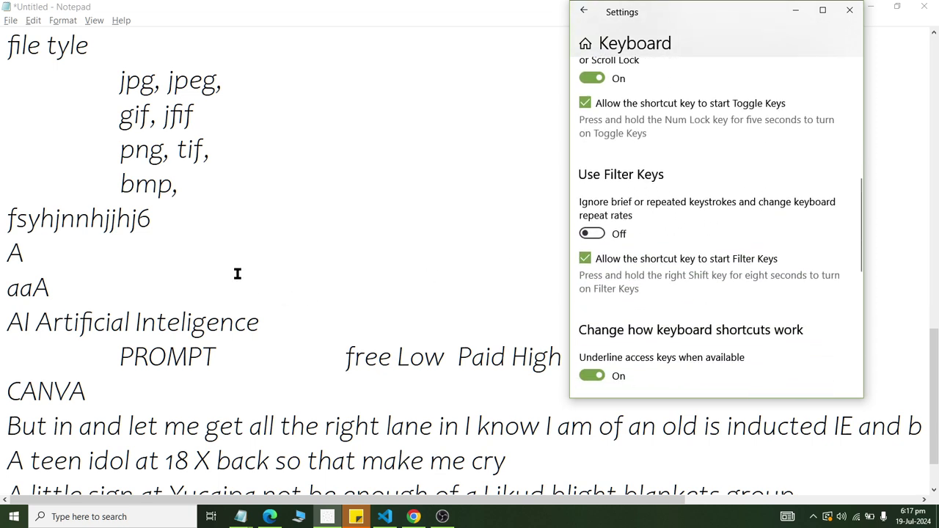
left_click(204, 266)
scroll(213, 268, "down", 1)
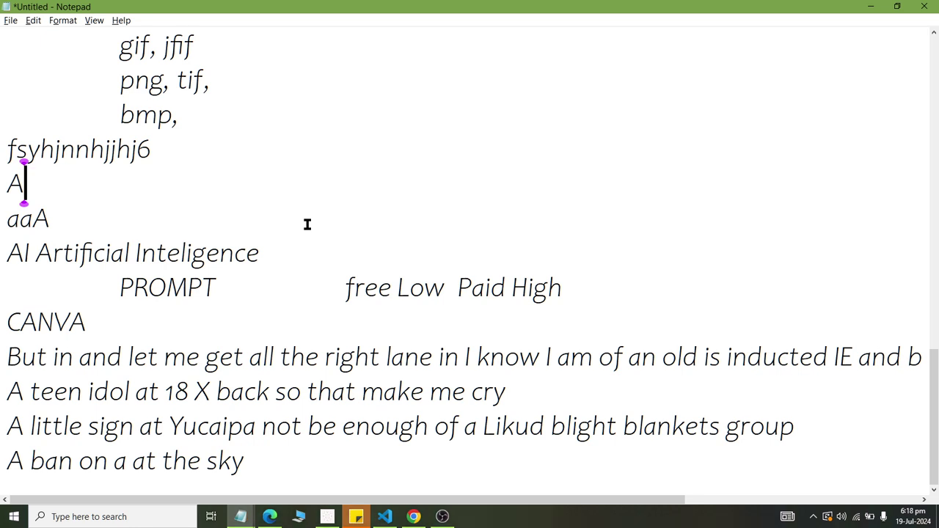
type("aaaaaaaaaaaa")
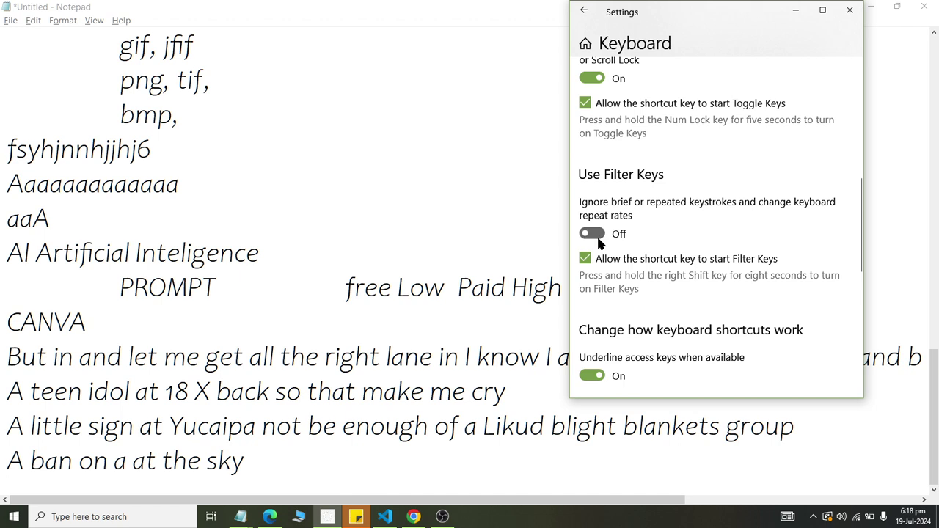
Turn on Filter Keys and append "abcdyyy" to the "aaA" line in Notepad
left_click(596, 238)
left_click(161, 213)
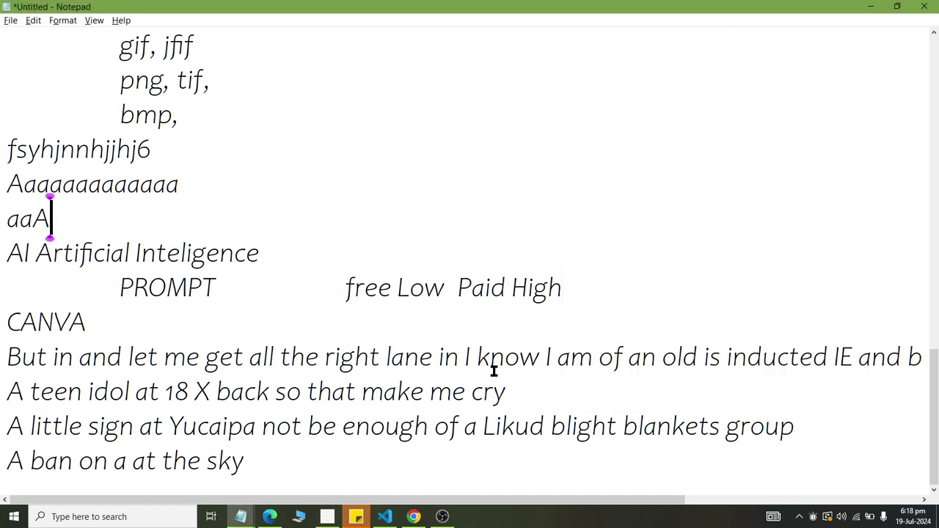
type("ab")
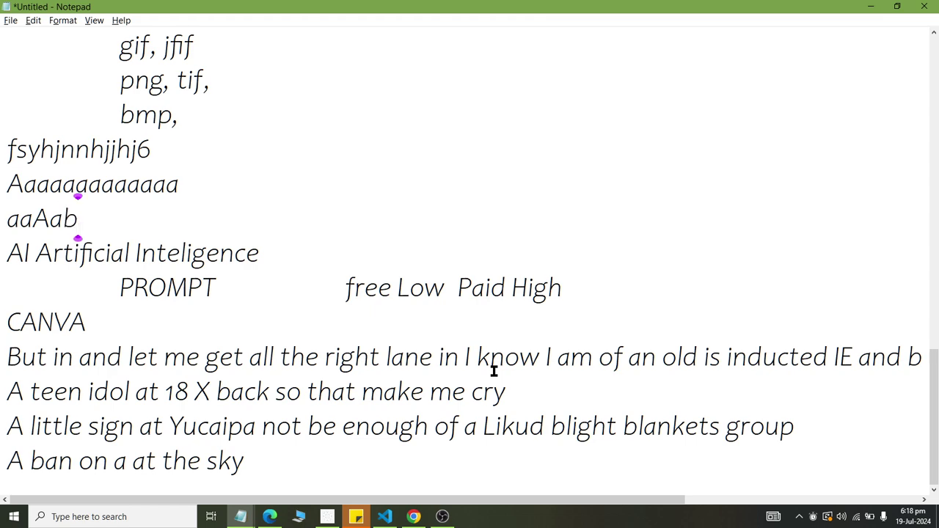
type("cd")
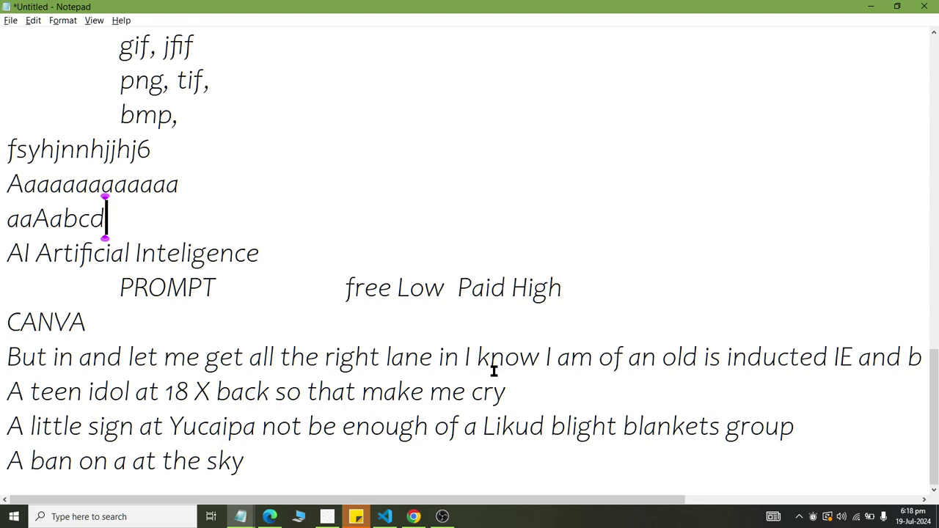
type("yyy")
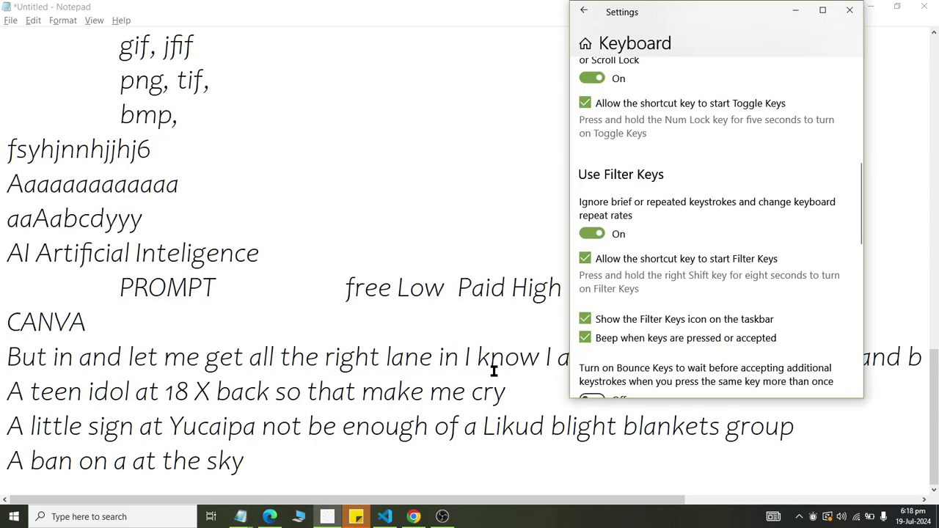
Turn off Filter Keys and check the underlined access keys in Notepad's menu names
left_click(600, 234)
scroll(623, 259, "down", 3)
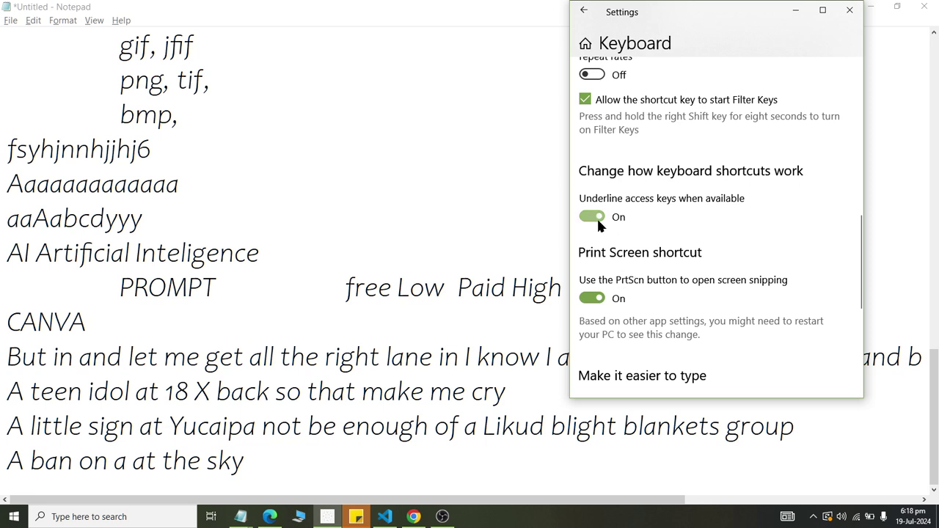
left_click(51, 91)
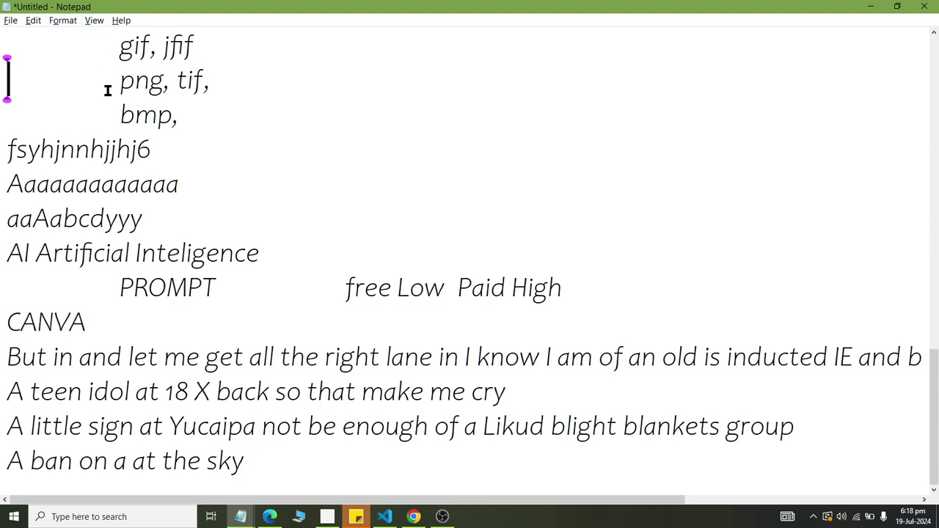
key("alt+Tab")
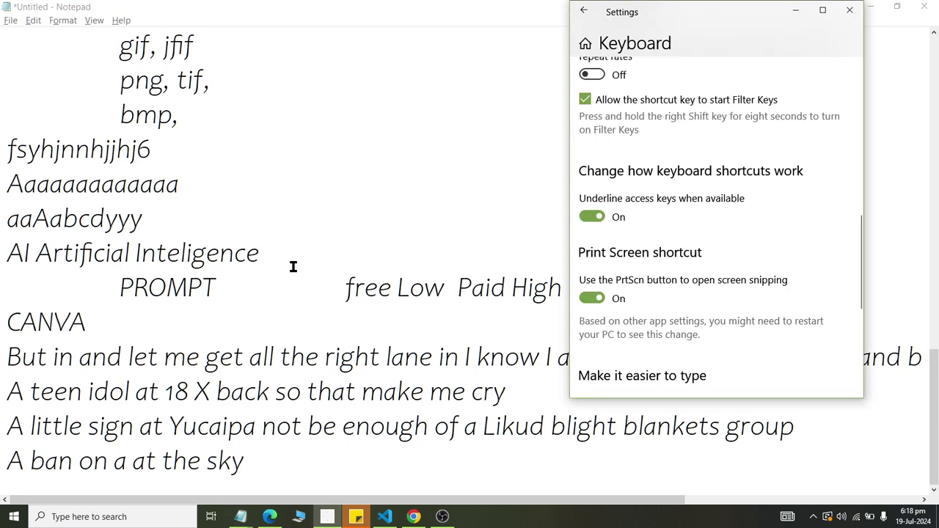
Turn off underlining of access keys and check Notepad's menu names
left_click(600, 216)
left_click(270, 184)
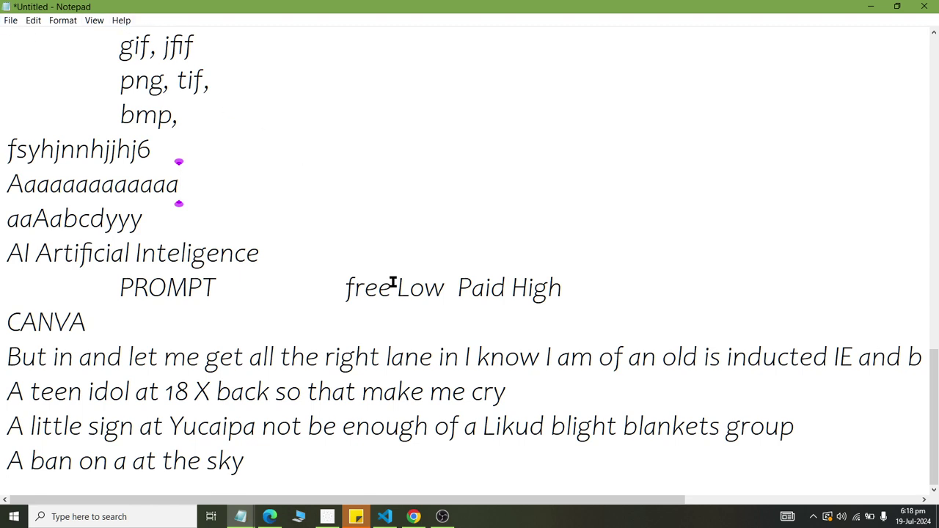
key("alt+Tab")
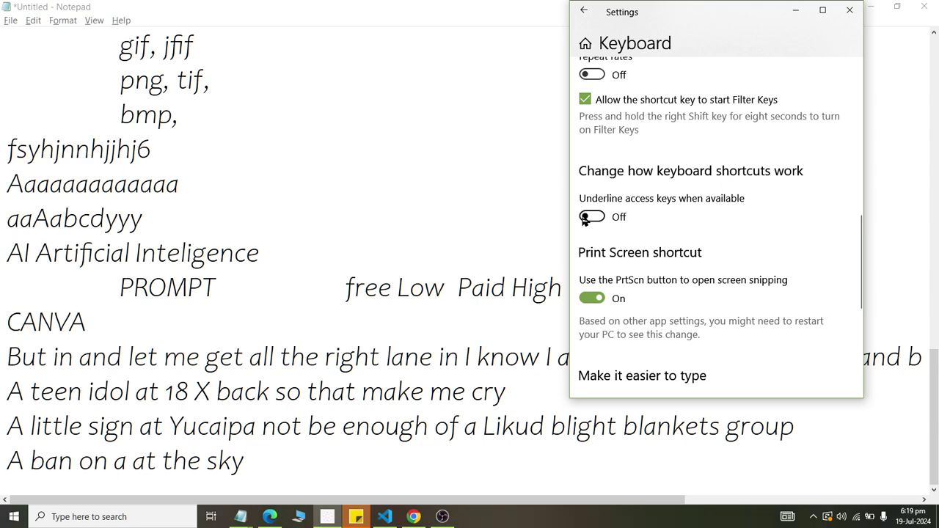
Turn on underlining of access keys, try starting a new Notepad document, and cancel the save prompt
left_click(592, 216)
left_click(217, 213)
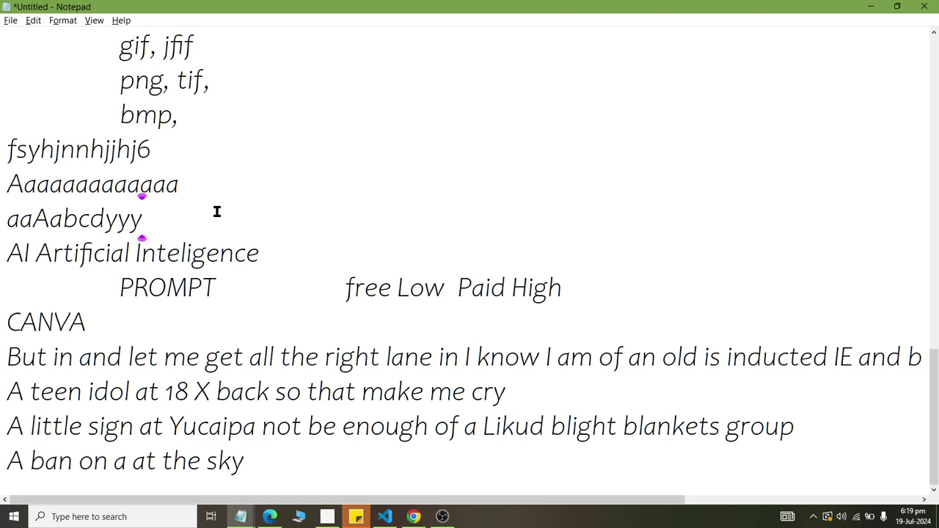
key("alt+f")
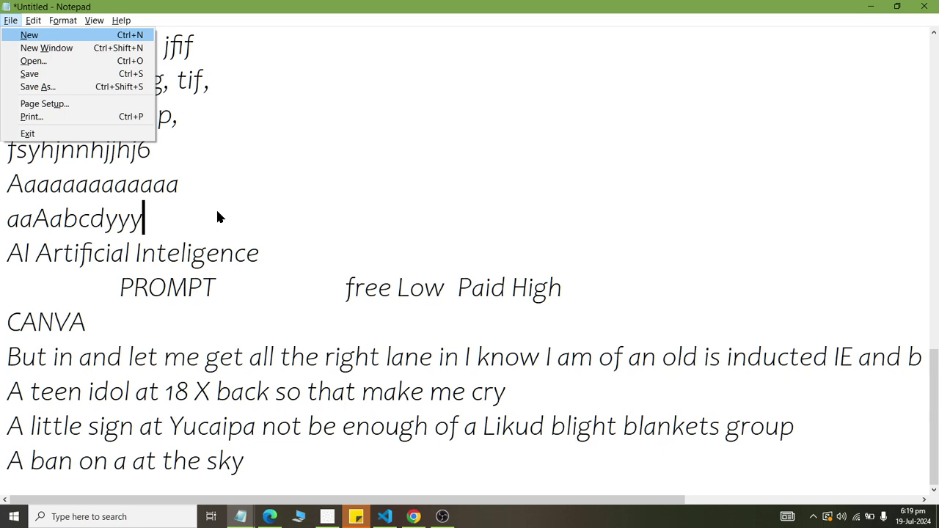
key("Return")
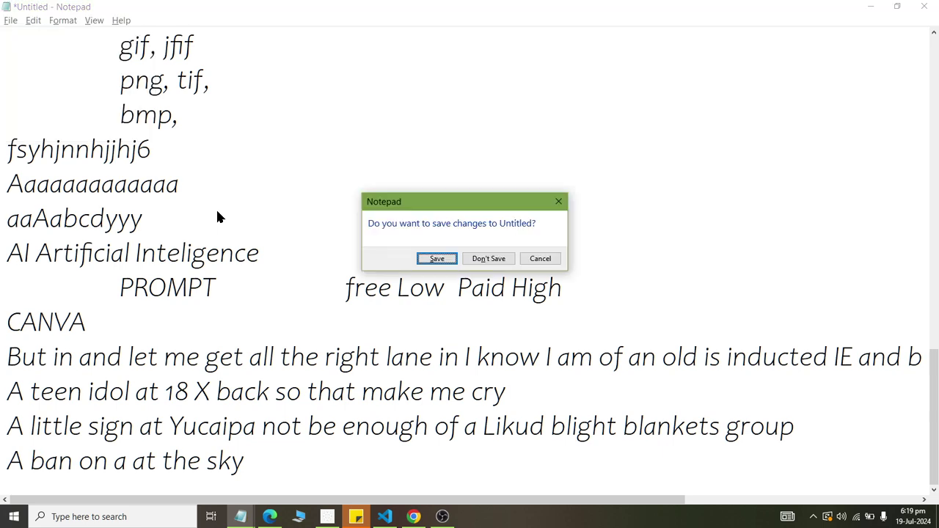
key("Escape")
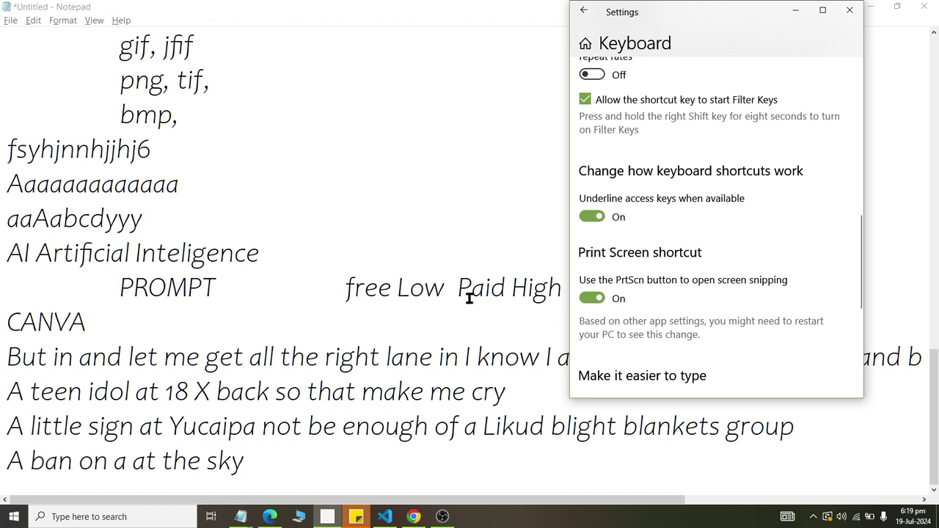
Run "osk" to show the PrtScn key on the On-Screen Keyboard, and close the keyboard
left_click(394, 256)
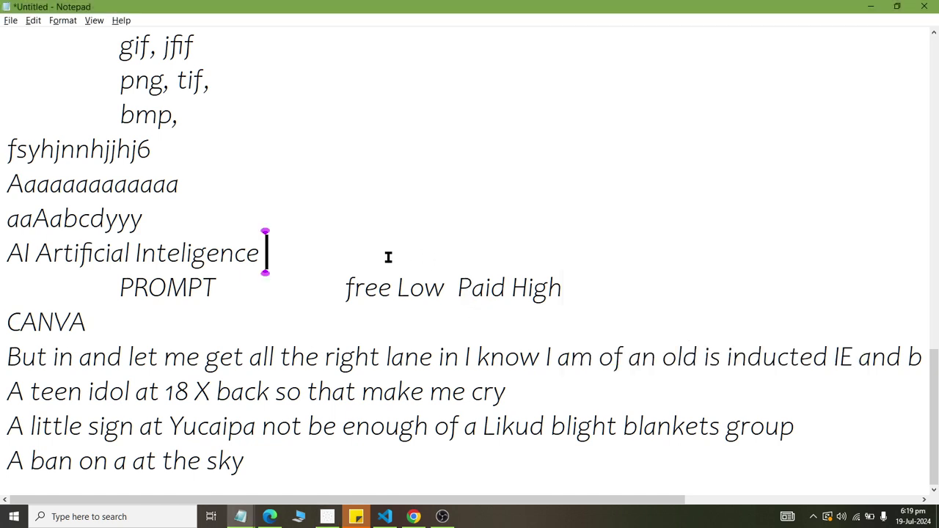
key("super+r")
type("pdf")
left_click(100, 481)
key("Return")
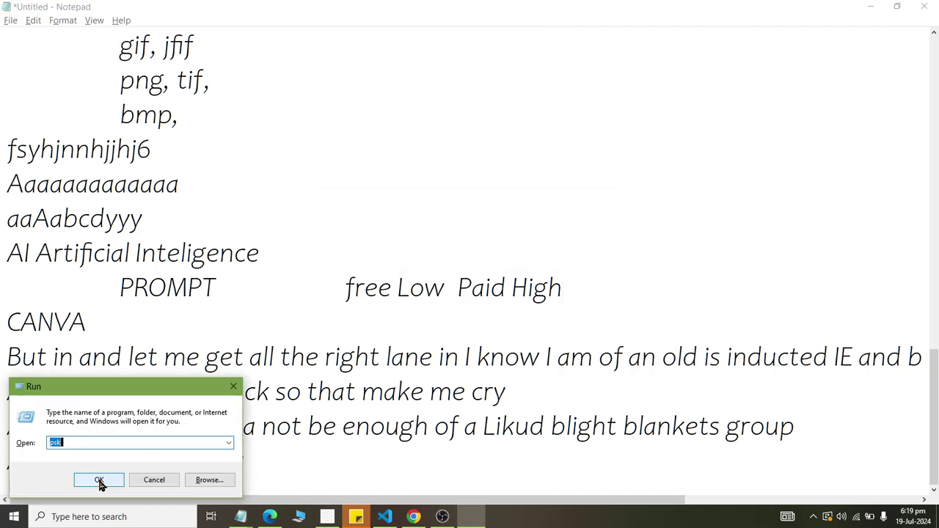
type("osk")
left_click(100, 482)
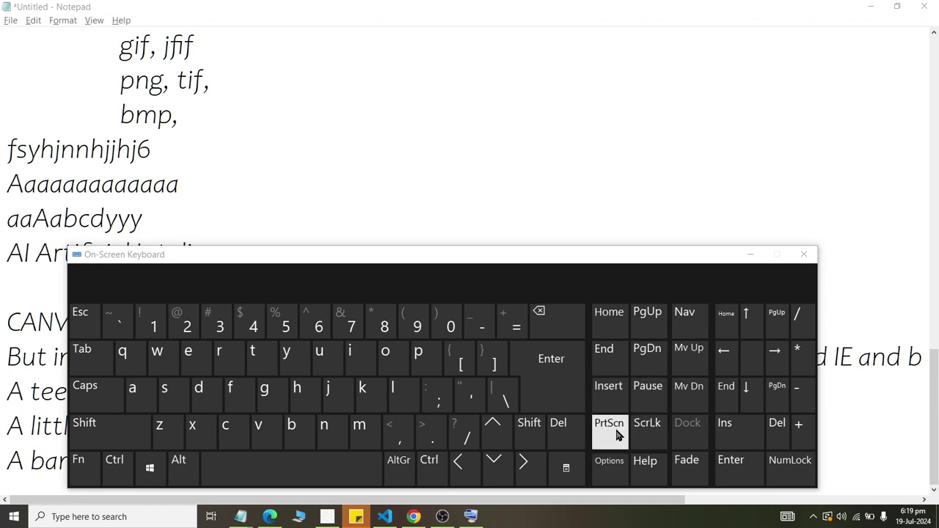
left_click(804, 254)
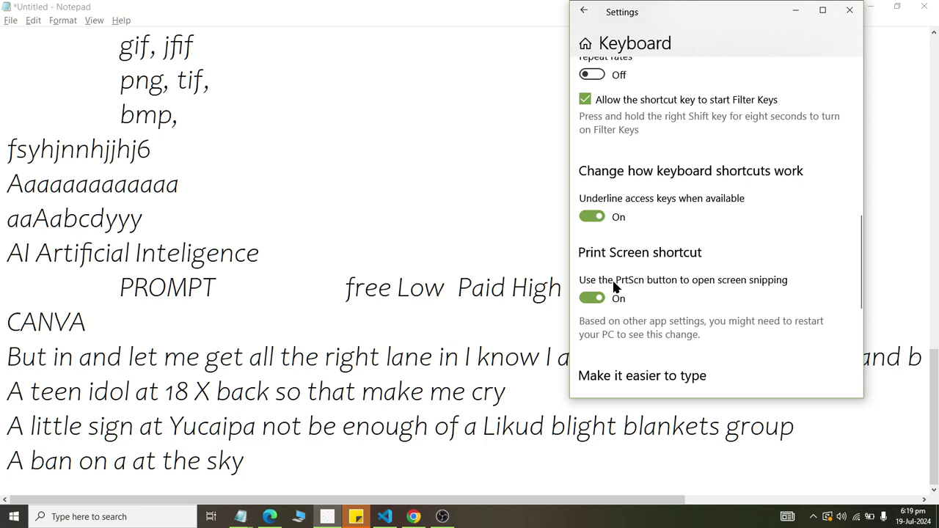
Take a rectangular screen snip of the Notepad lines from "fsyhjnnhjjhj6" to "PROMPT"
left_click(235, 253)
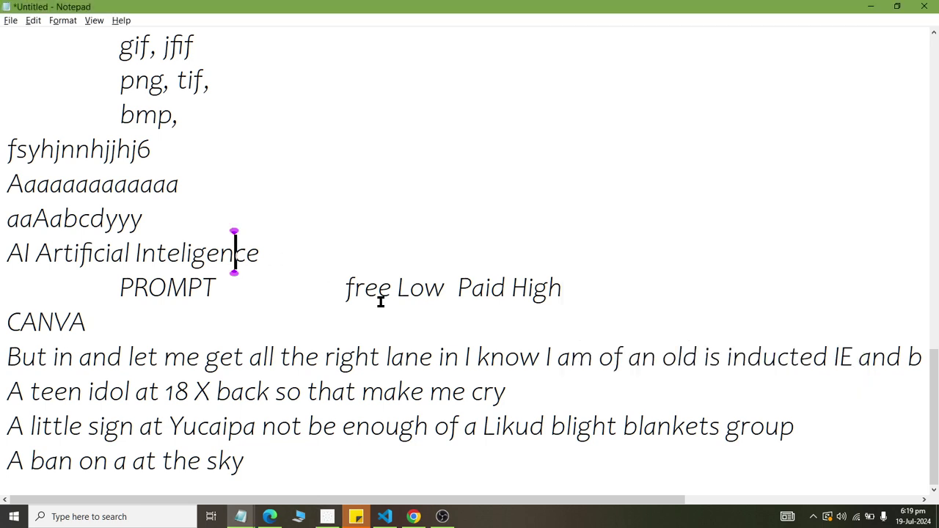
key("super+shift+s")
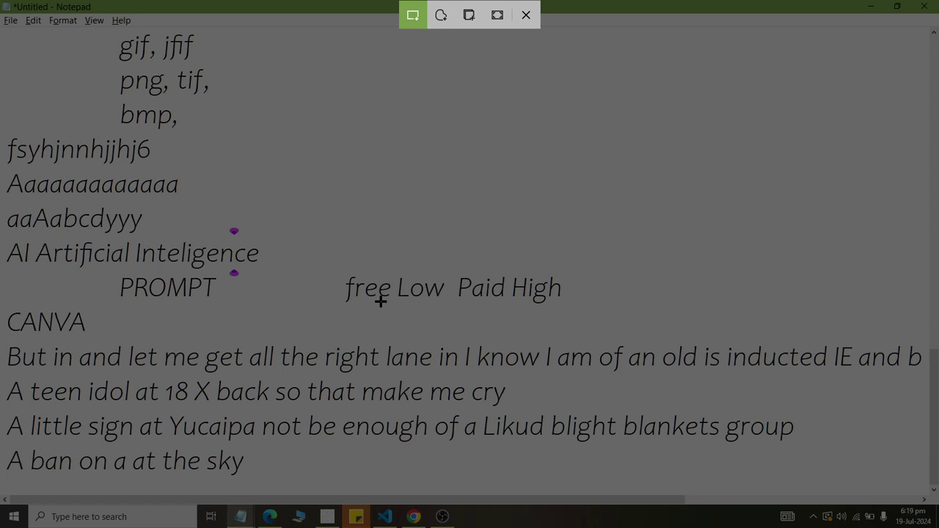
mouse_move(2, 133)
left_mouse_down()
mouse_move(514, 245)
mouse_move(624, 331)
mouse_move(622, 312)
left_mouse_up()
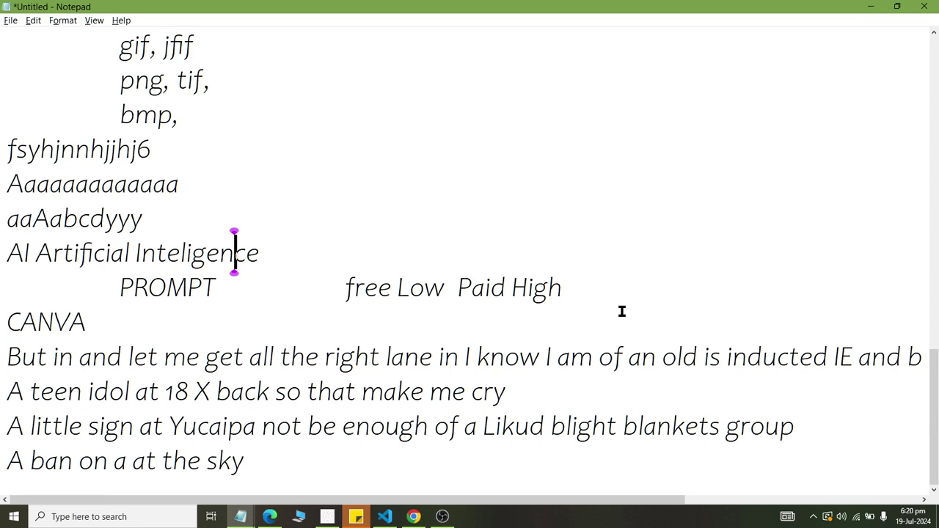
Switch to WhatsApp Web in Chrome, search for the contact's name, and open the first matching chat
left_click(414, 516)
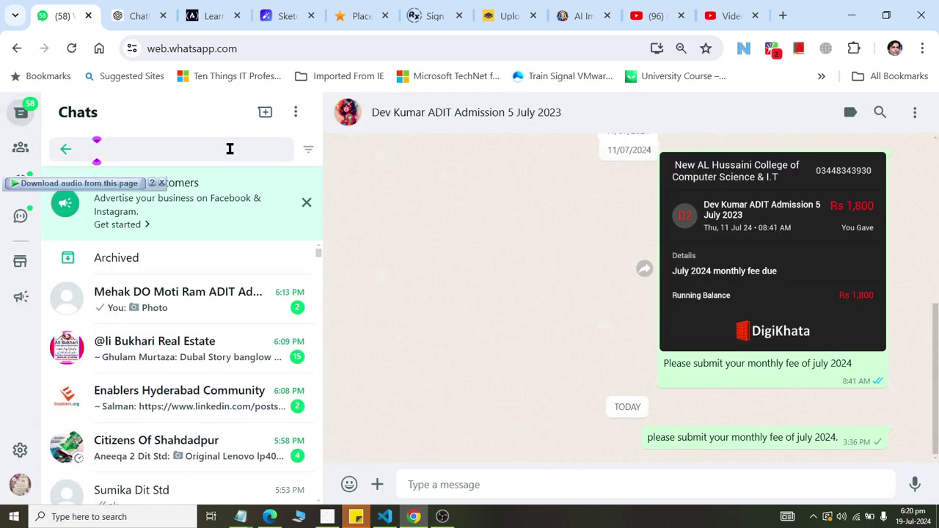
type("qasim")
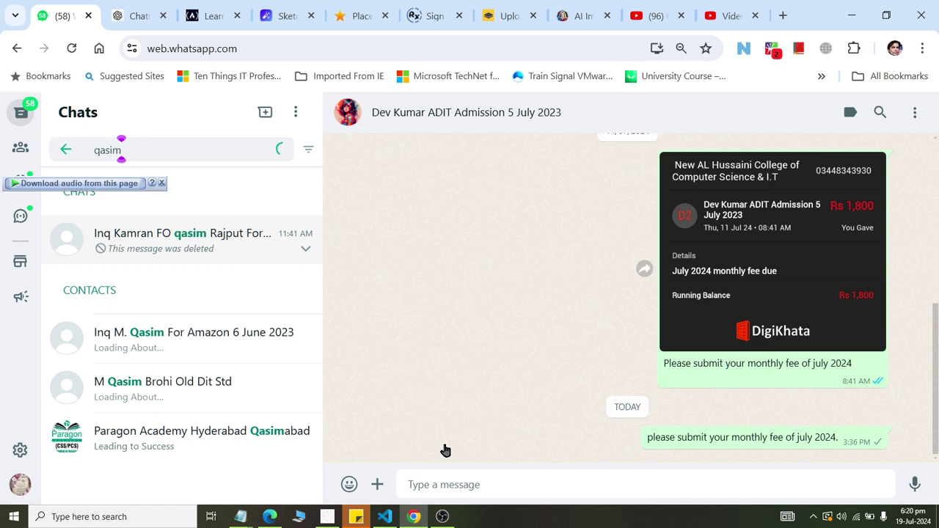
key("Return")
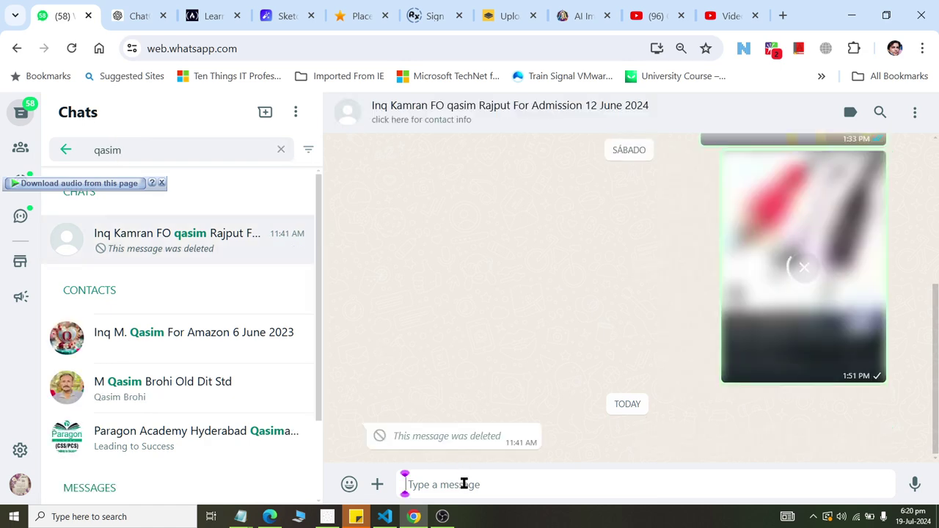
Paste the Notepad snip into the open chat as an image and send it without a caption
key("ctrl+v")
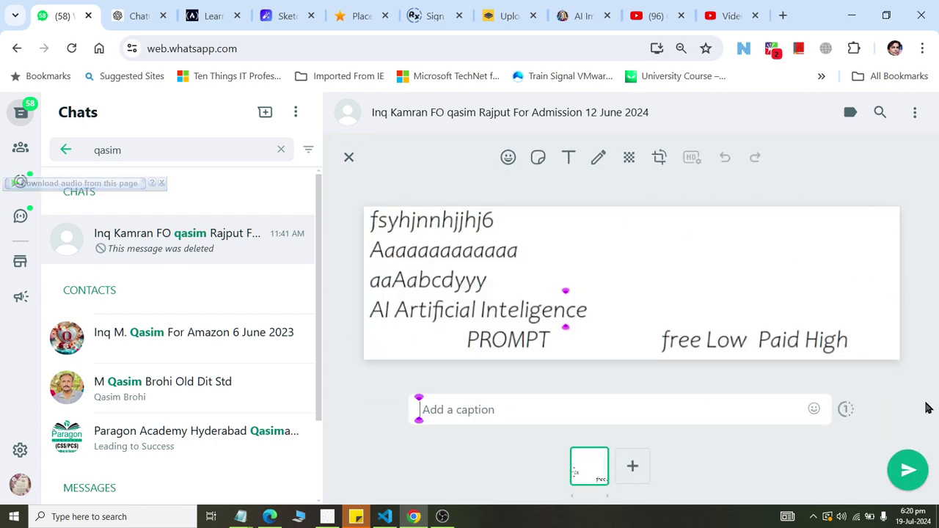
left_click(919, 479)
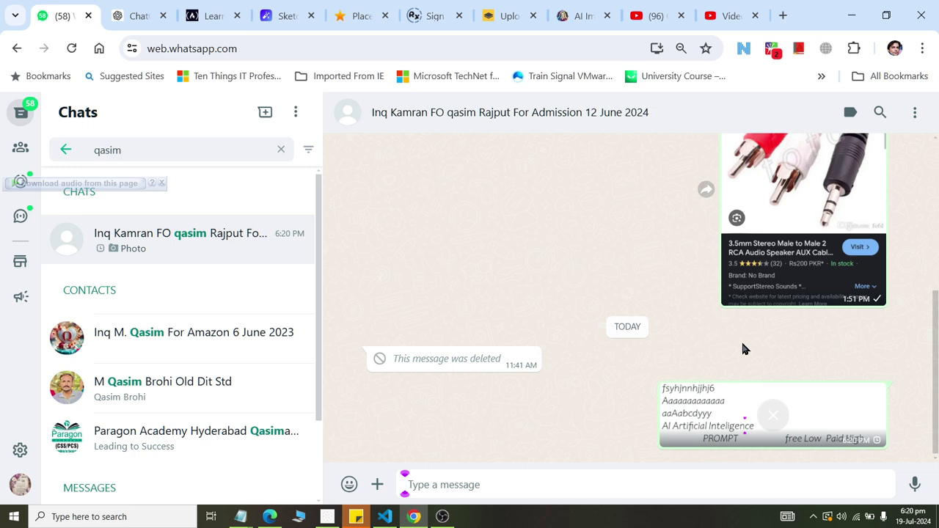
Switch to Paint by searching for "msap" and paste the Notepad snip onto the blank canvas
key("super+s")
type("msap")
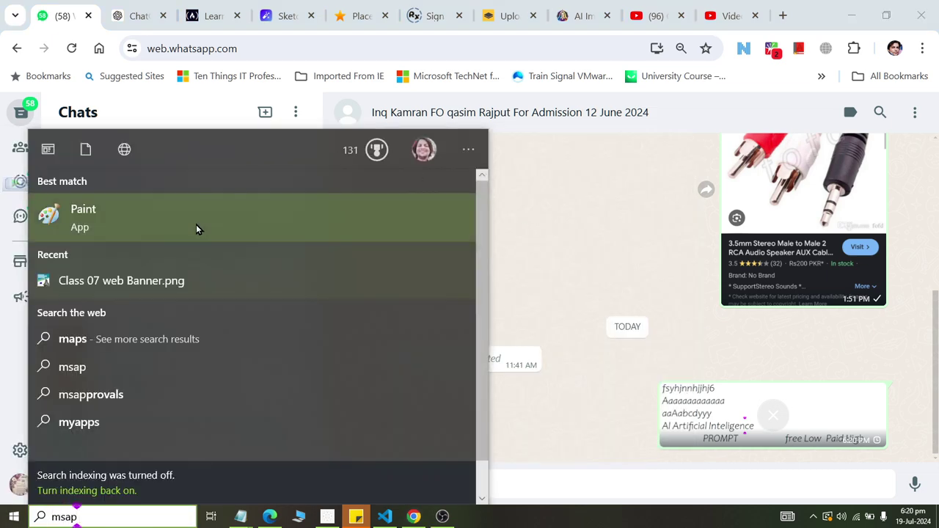
left_click(196, 224)
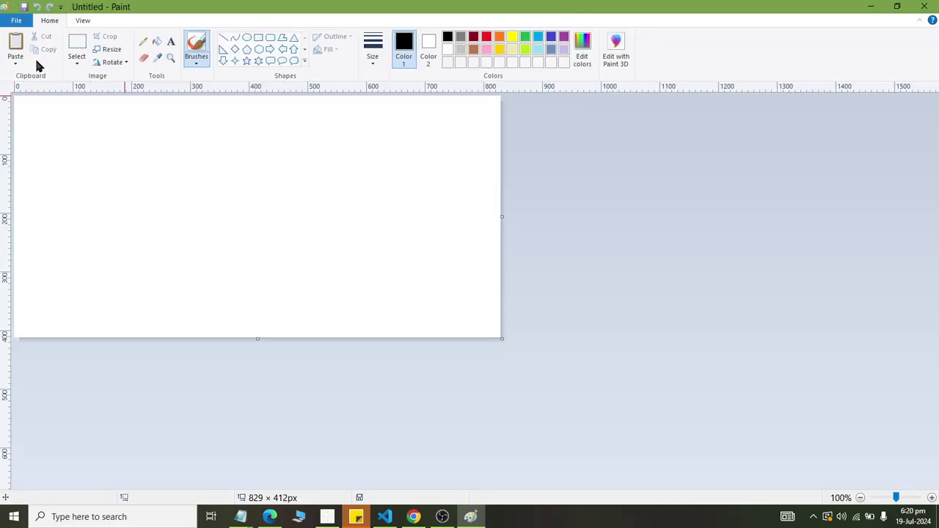
key("ctrl+v")
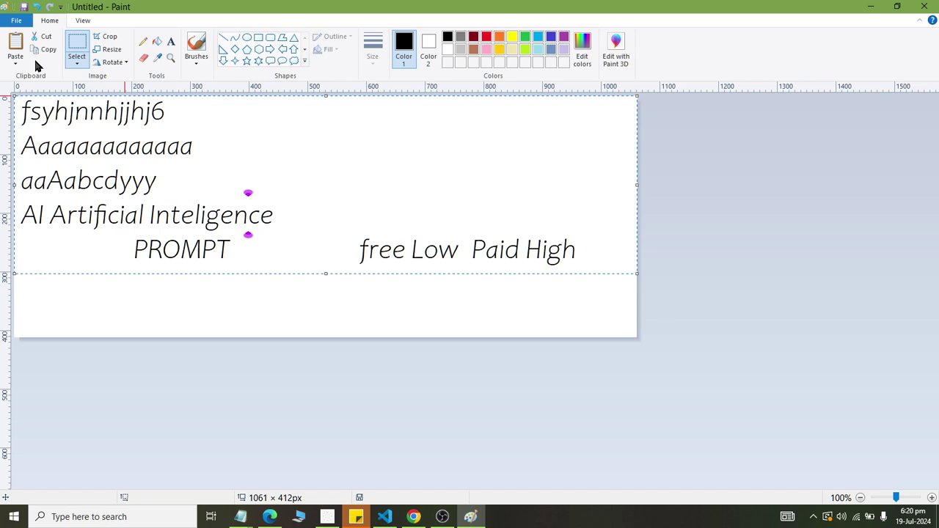
Save the pasted snip to the Desktop folder as a PNG named "000009"
key("ctrl+s")
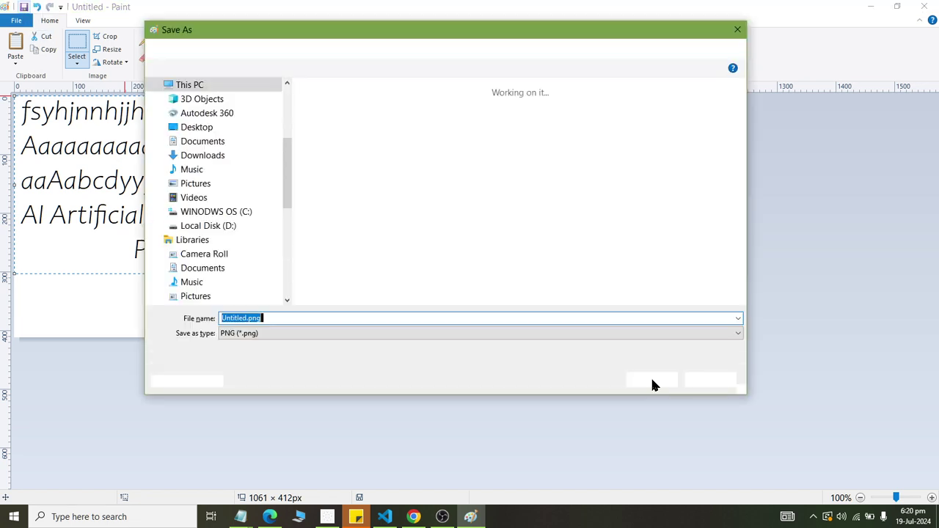
left_click(207, 185)
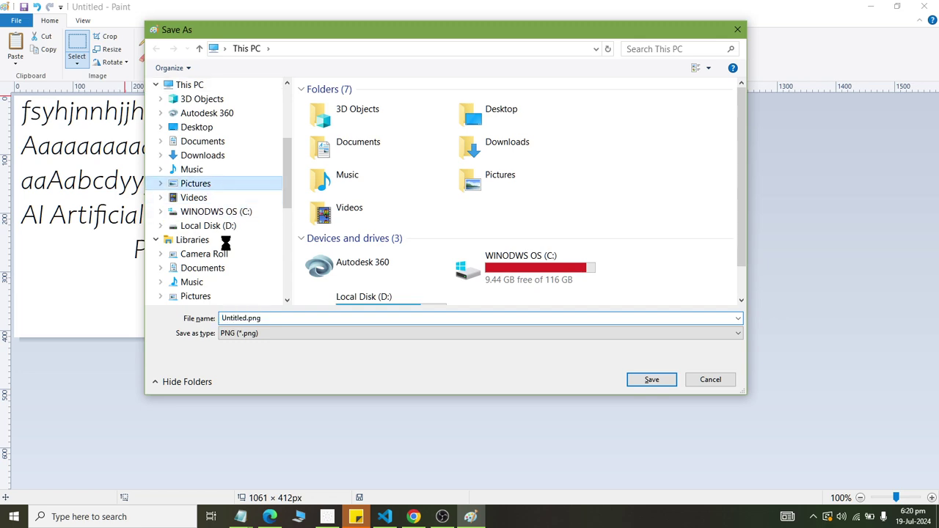
left_click(196, 127)
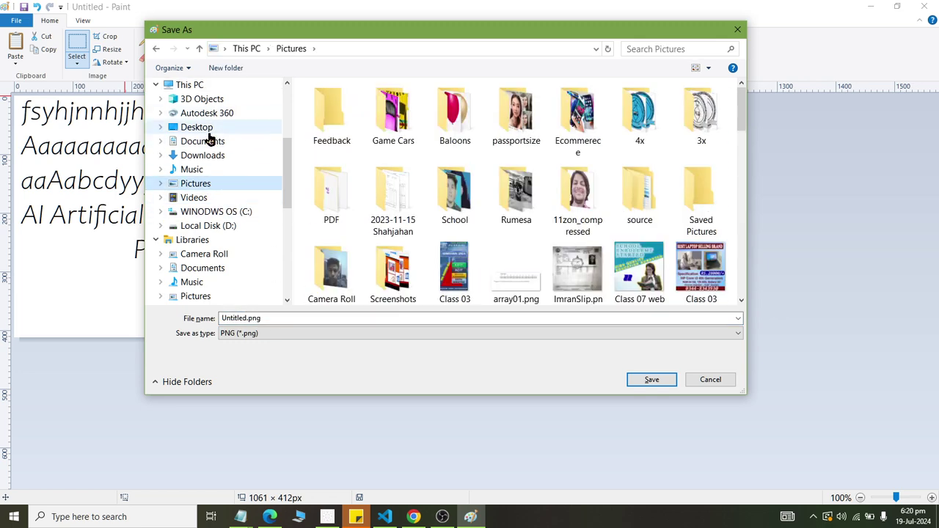
left_click(284, 317)
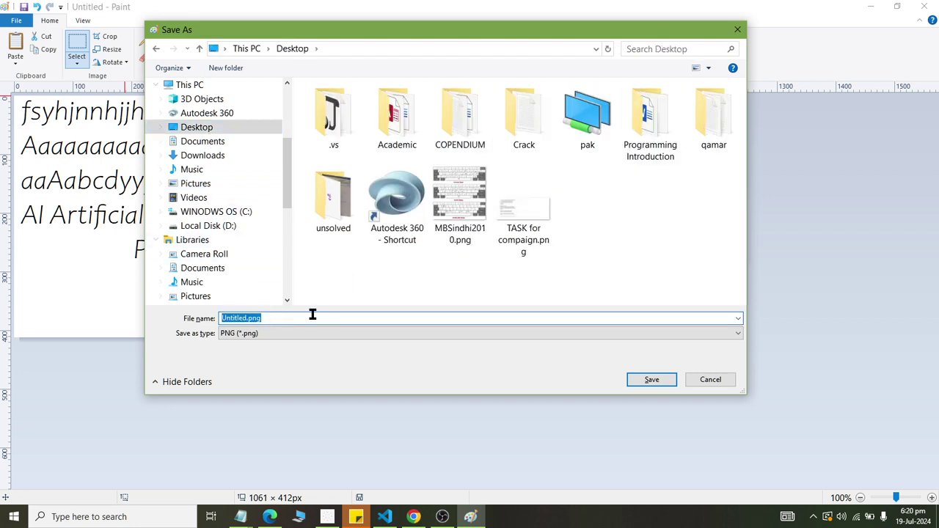
type("000009")
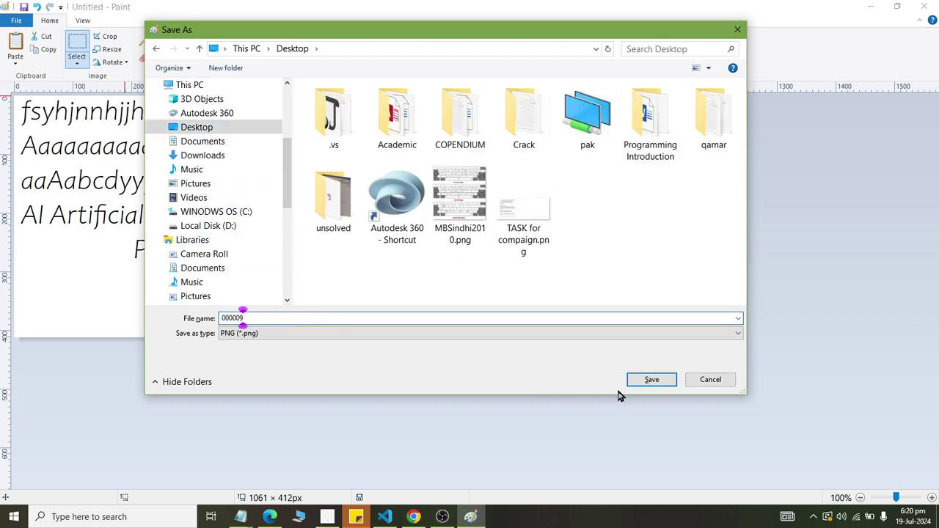
left_click(643, 382)
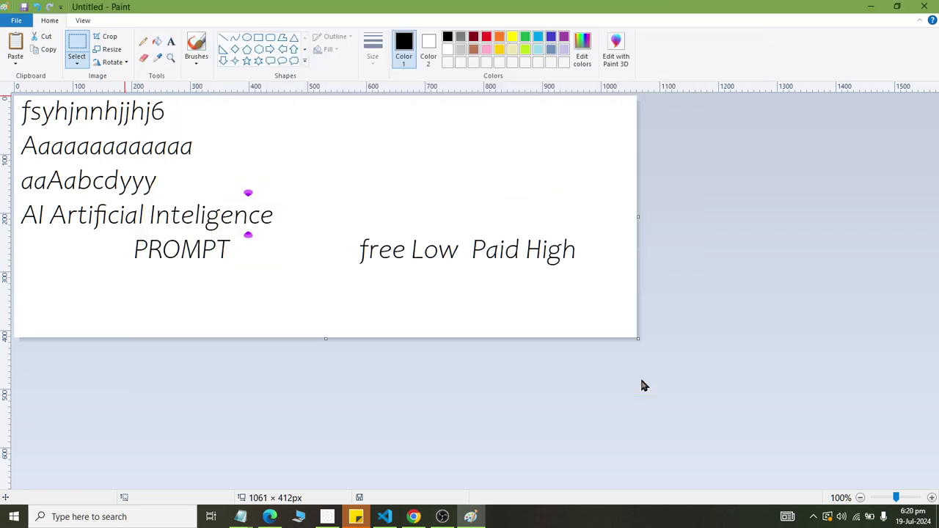
Close Paint and clear the open windows from the desktop, and view the saved image 000009.png in the photo viewer, closing it when done
left_click(923, 6)
left_click(868, 10)
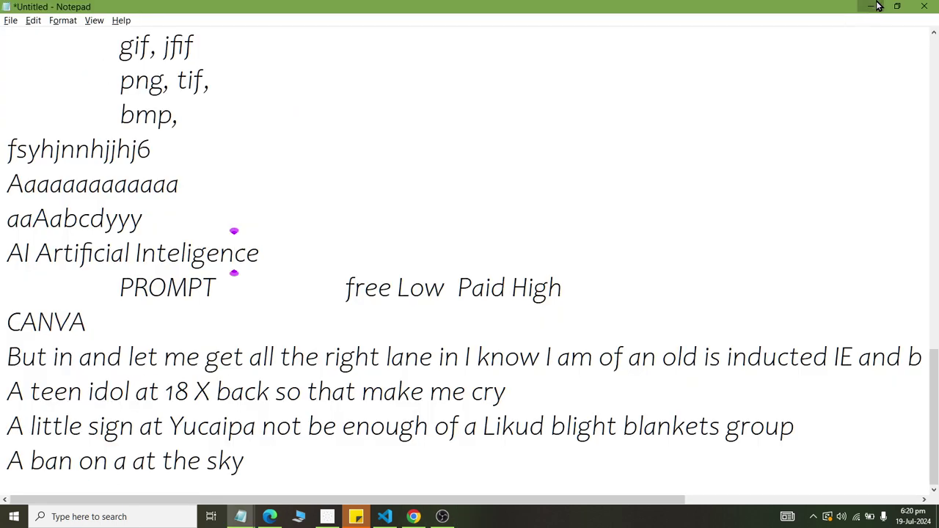
left_click(873, 6)
left_click(794, 8)
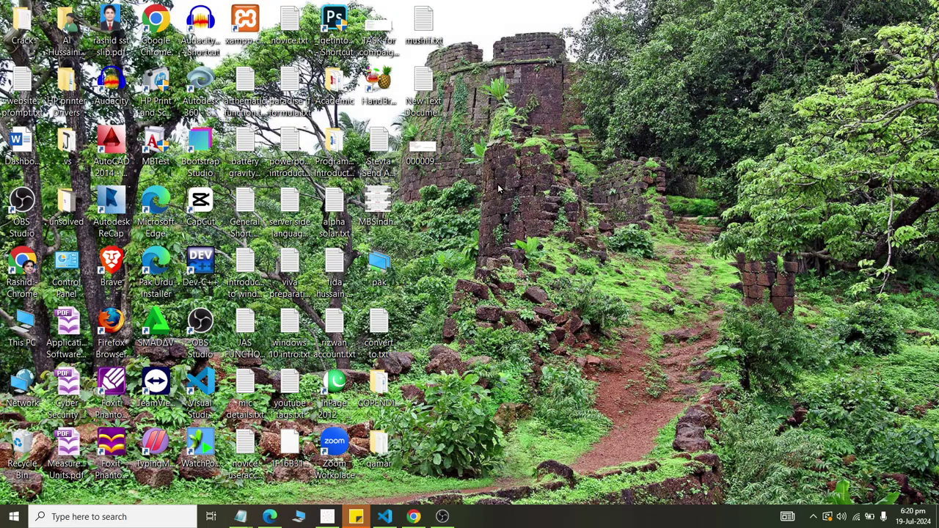
double_click(424, 159)
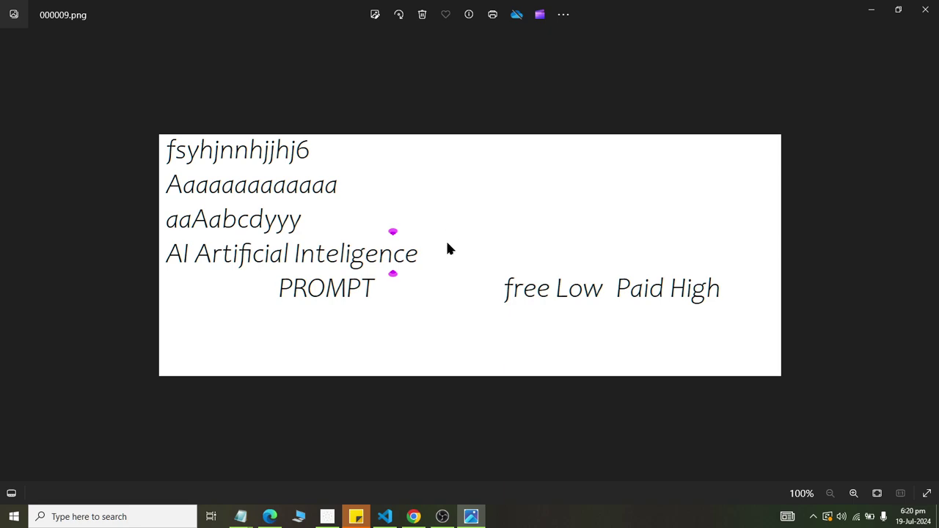
left_click(926, 9)
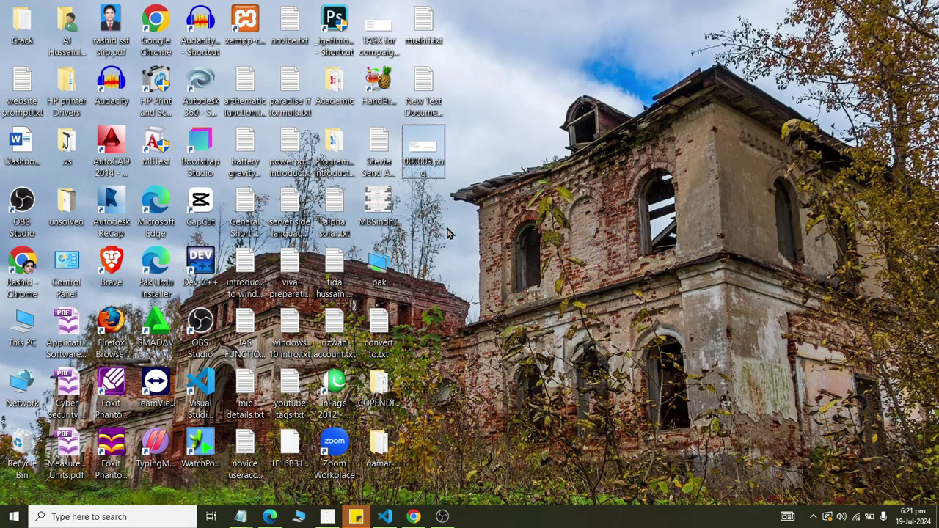
Bring back the Keyboard settings window and take a rectangular screen snip of the desktop icons around "pak", "InPage 2012" and "Zoom Workplace"
left_click(328, 517)
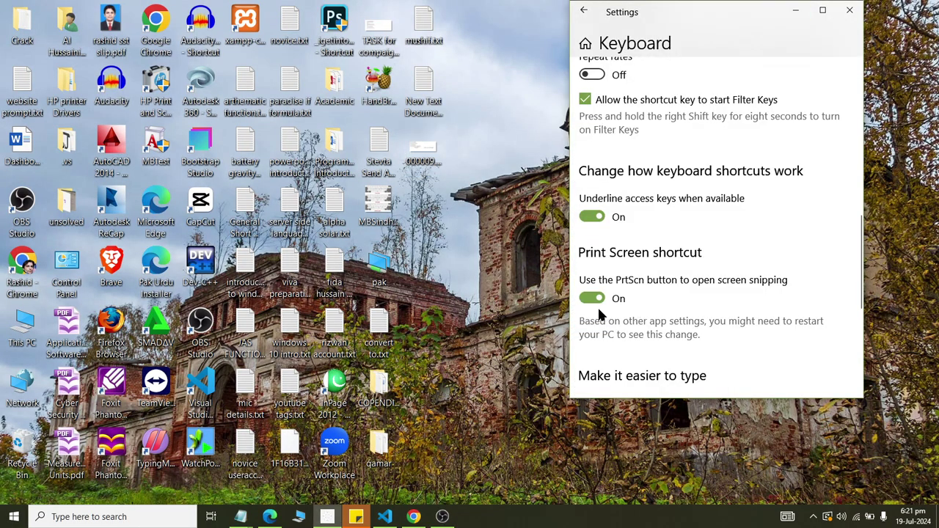
left_click(415, 360)
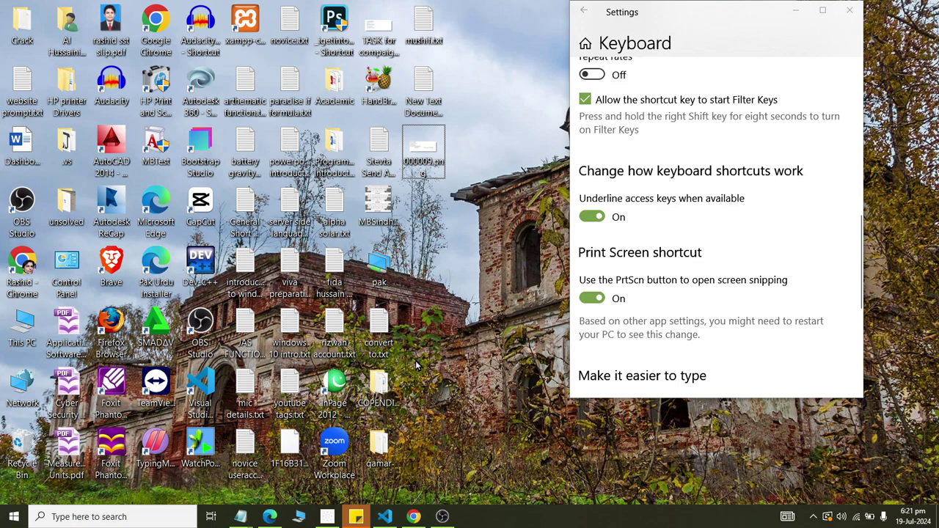
key("Print")
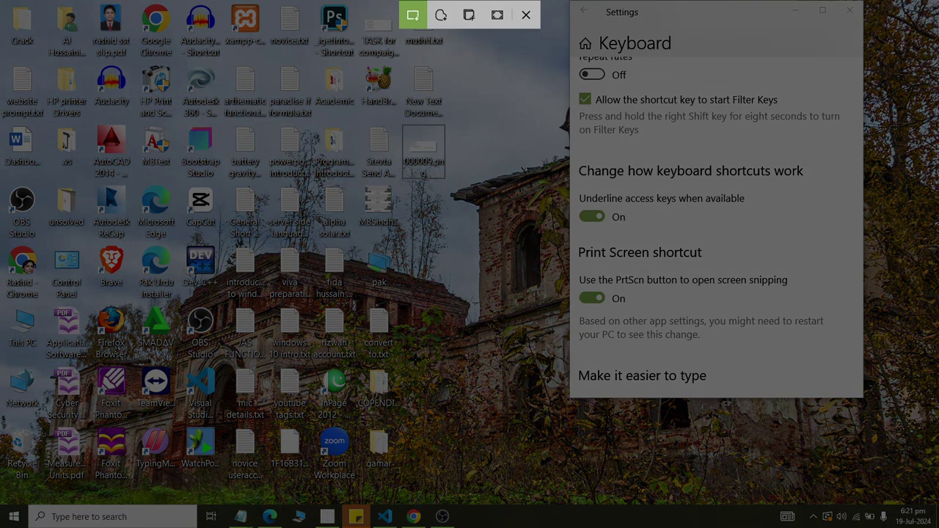
mouse_move(461, 232)
left_mouse_down()
mouse_move(422, 234)
mouse_move(199, 403)
mouse_move(218, 483)
left_mouse_up()
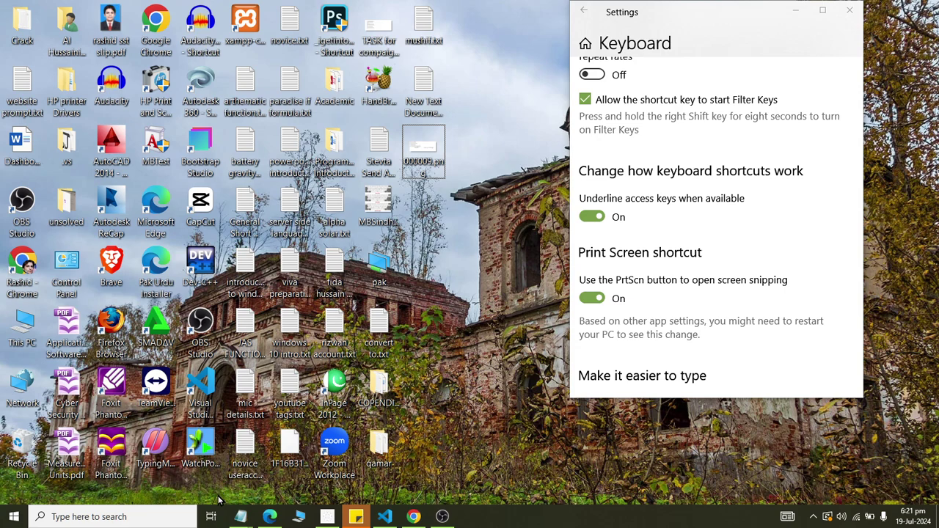
Paste the desktop snip into a new Paint image and close Paint without saving
key("super+r")
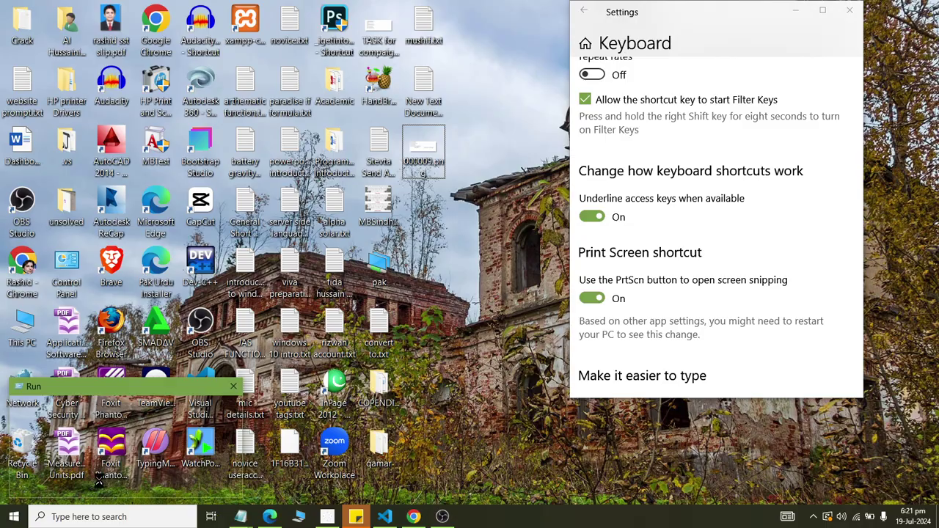
type("msconfig")
left_click(96, 481)
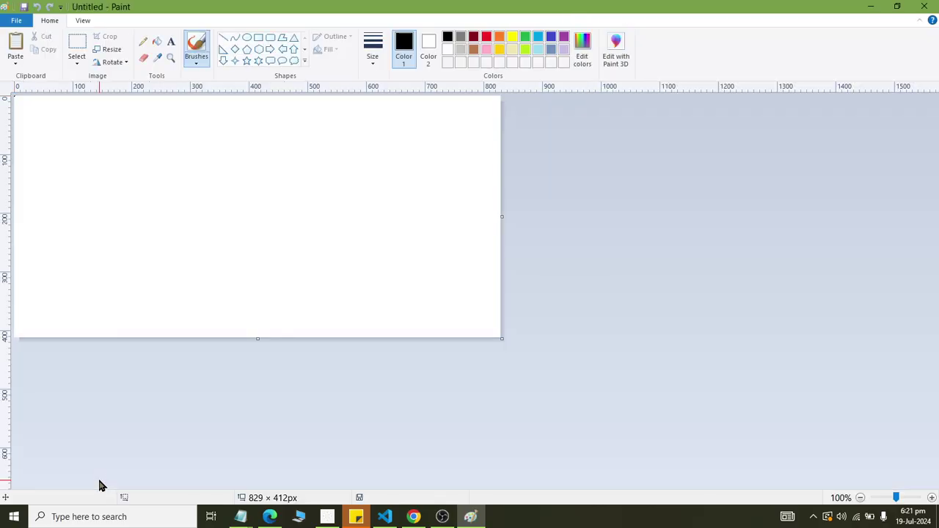
key("ctrl+v")
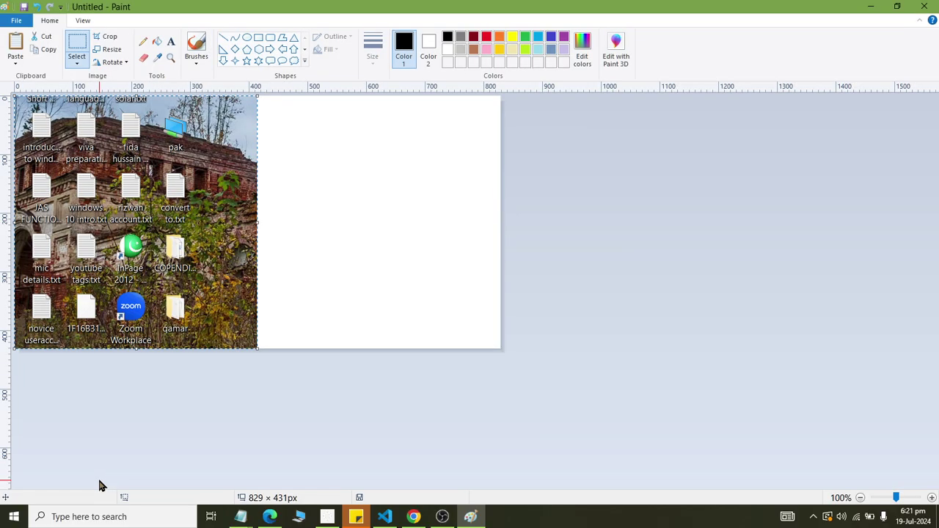
left_click(923, 7)
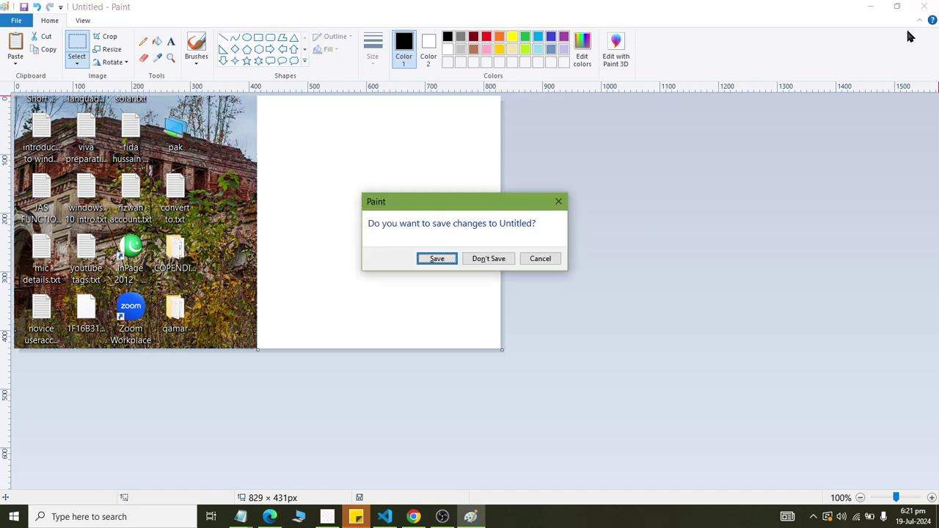
left_click(492, 264)
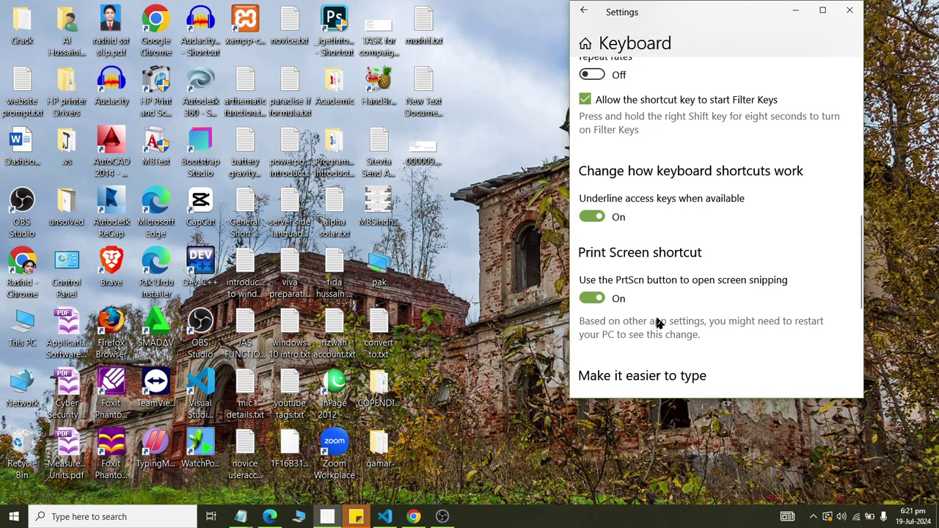